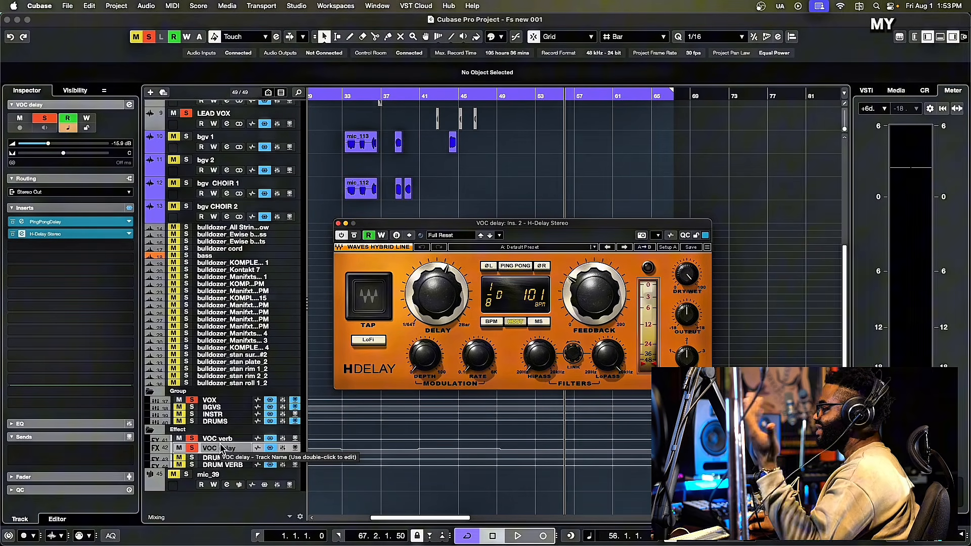
- Remove the PingPongDelay insert from the VOC delay effect track
{"action": "left_click", "coordinate": [218, 400]}
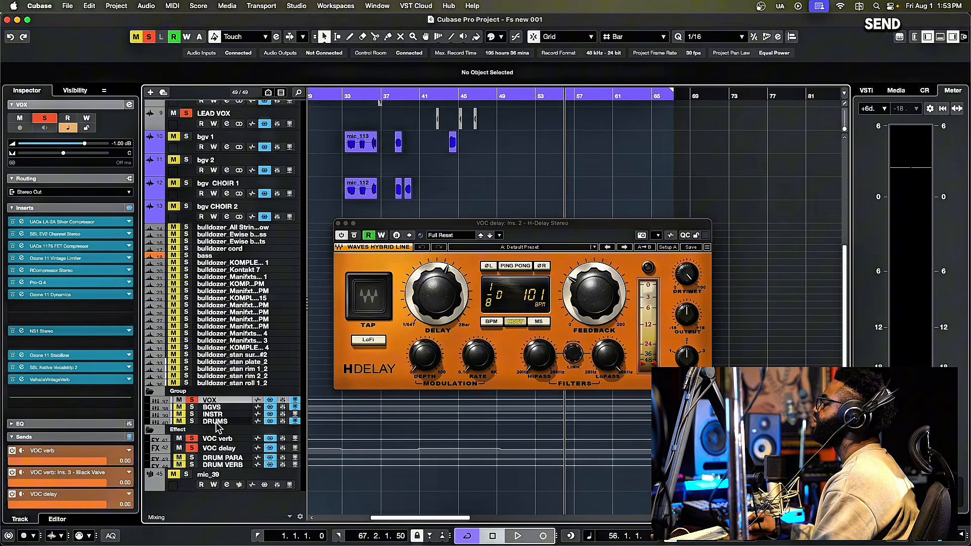
{"action": "left_click", "coordinate": [219, 451]}
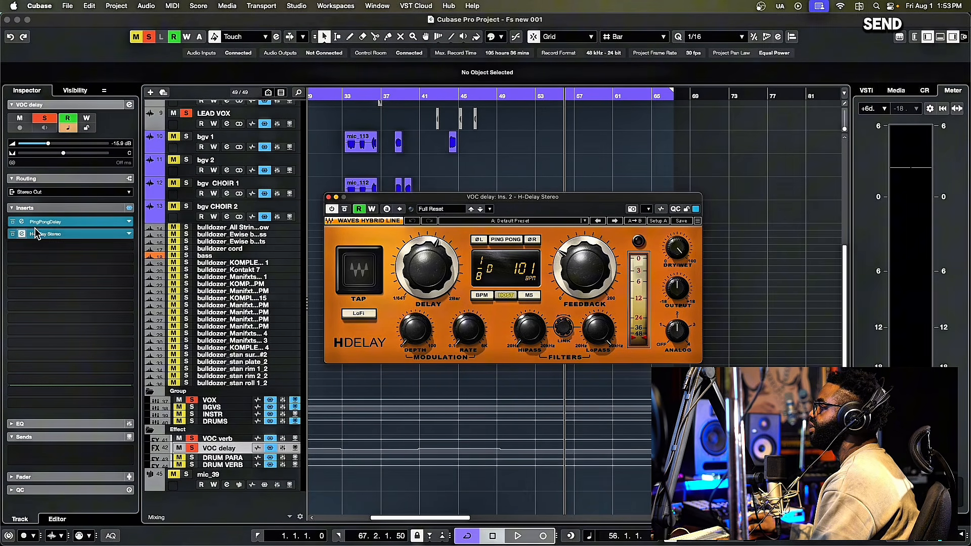
{"action": "left_click", "coordinate": [129, 222]}
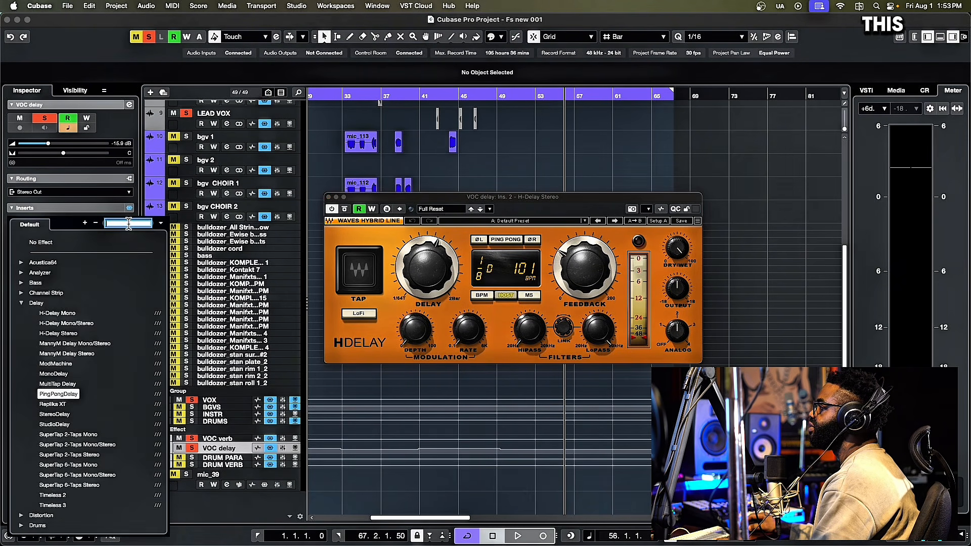
{"action": "left_click", "coordinate": [73, 213]}
{"action": "left_click", "coordinate": [128, 222]}
{"action": "left_click", "coordinate": [45, 243]}
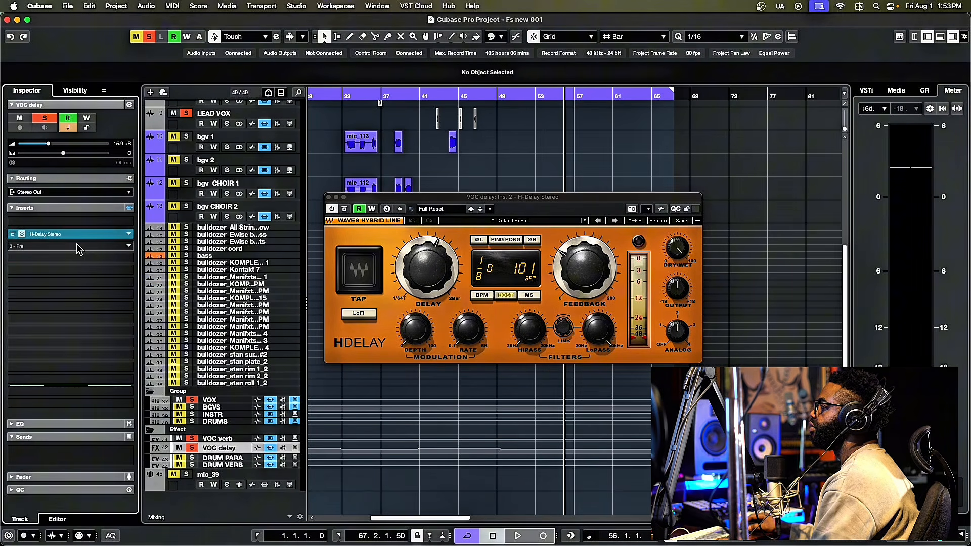
- Set the H-Delay's delay time to 1/4 on the VOC delay track
{"action": "left_click_drag", "start_coordinate": [477, 200], "coordinate": [396, 214]}
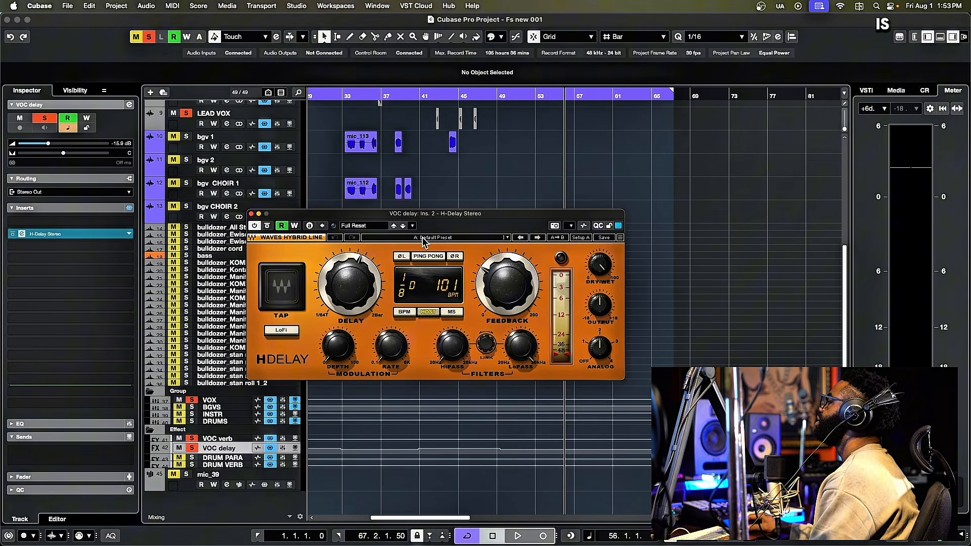
{"action": "left_click_drag", "start_coordinate": [357, 292], "coordinate": [357, 275]}
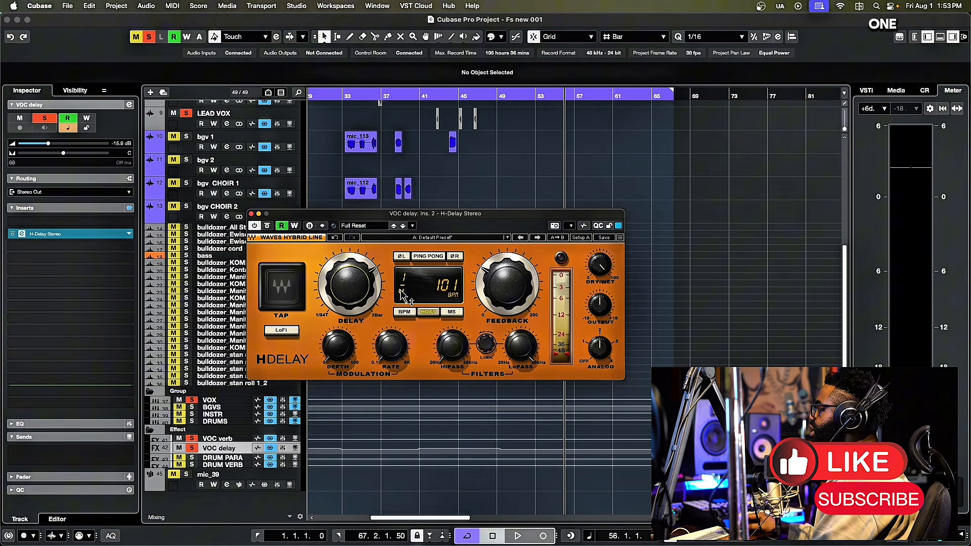
{"action": "left_click_drag", "start_coordinate": [438, 218], "coordinate": [460, 228]}
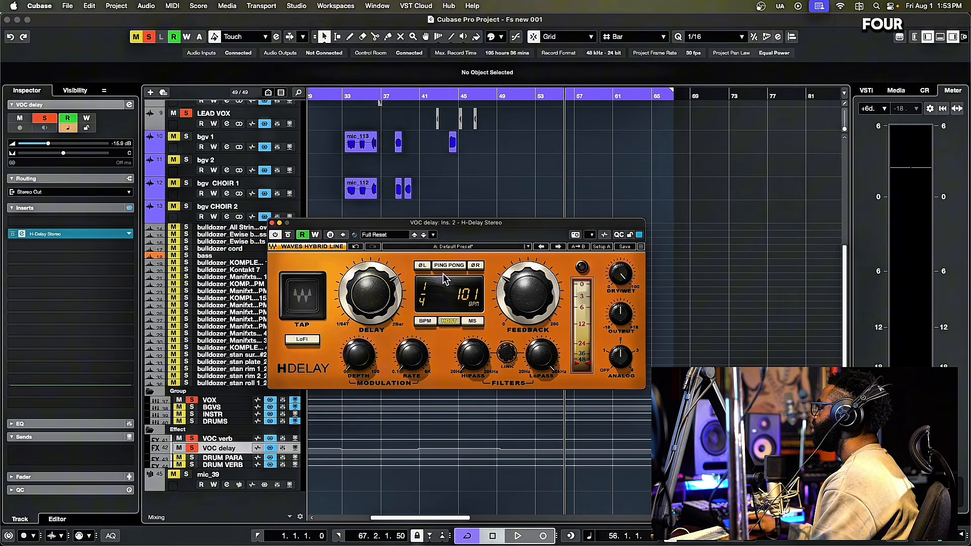
{"action": "left_click_drag", "start_coordinate": [443, 227], "coordinate": [453, 228]}
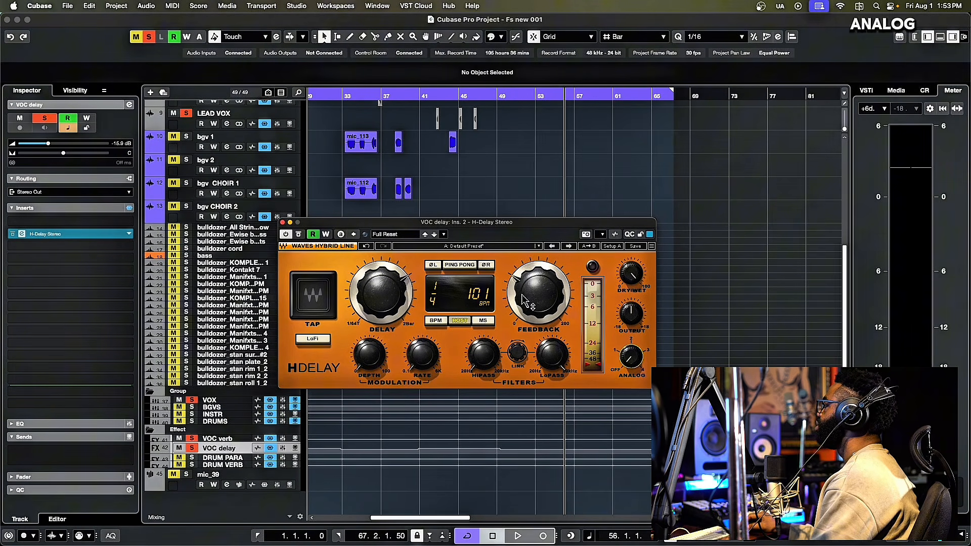
- Adjust the H-Delay feedback slightly, enable its Ping Pong mode and close the plug-in window
{"action": "left_click_drag", "start_coordinate": [525, 301], "coordinate": [525, 296]}
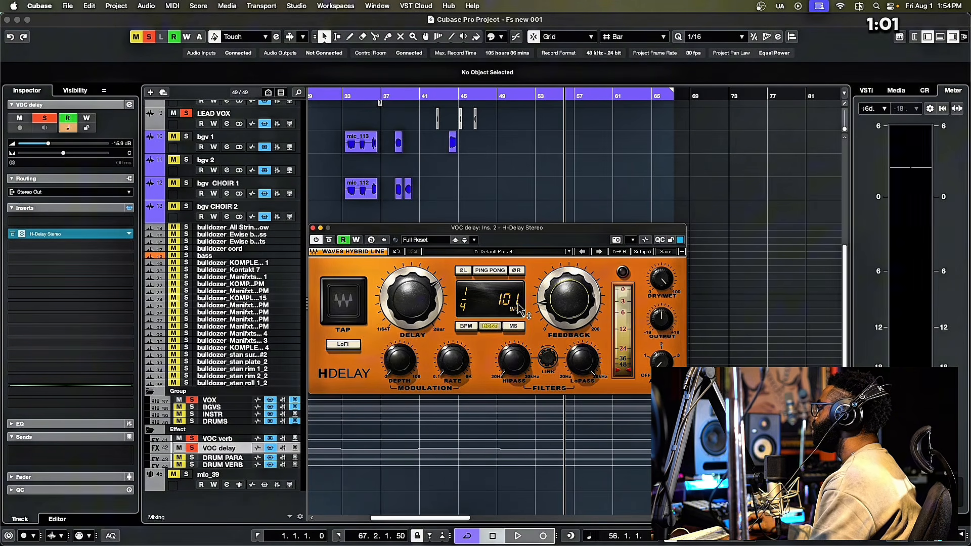
{"action": "left_click", "coordinate": [491, 270]}
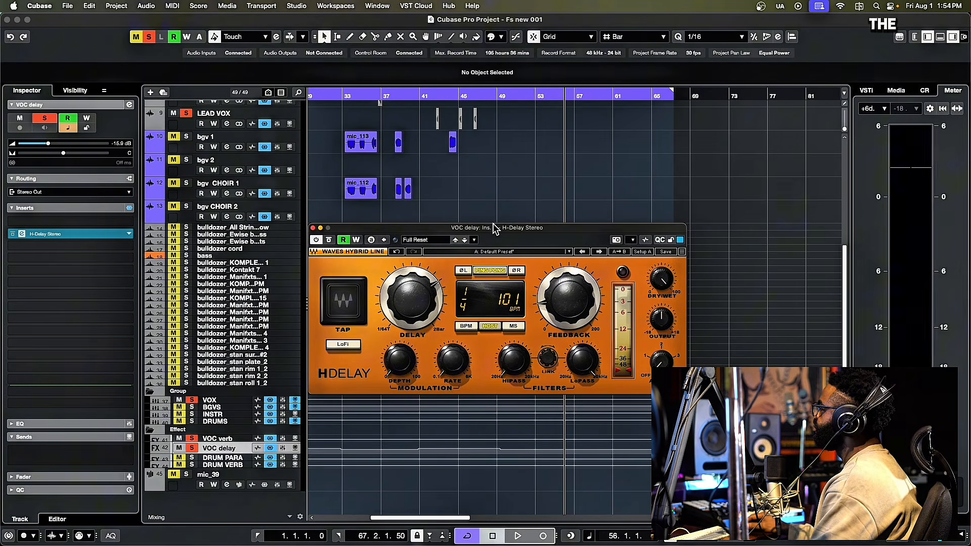
{"action": "left_click_drag", "start_coordinate": [494, 228], "coordinate": [496, 229]}
{"action": "left_click", "coordinate": [314, 228]}
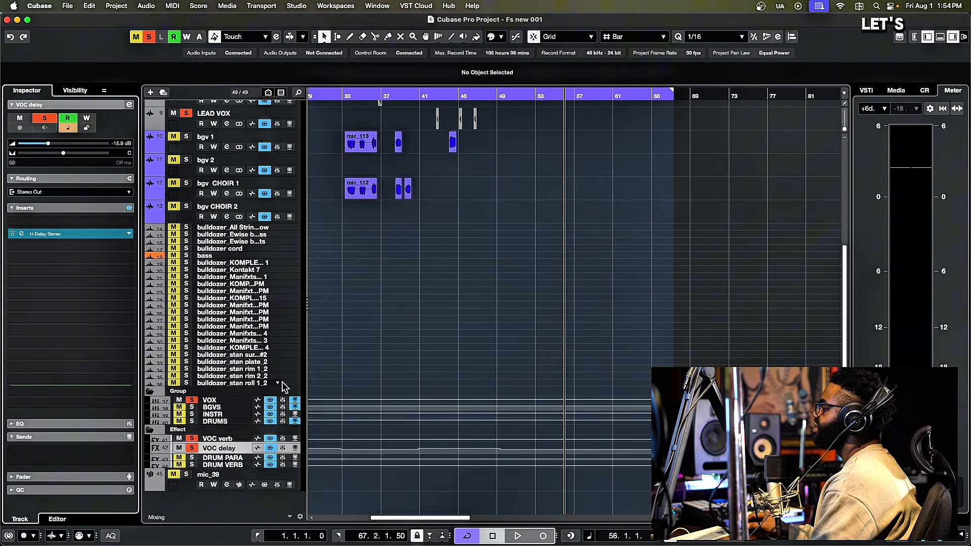
- Play back the soloed lead vocals to hear the reconfigured ping-pong delay, and stop playback
{"action": "scroll", "coordinate": [495, 250], "scroll_direction": "up", "scroll_amount": 8}
{"action": "key", "text": "space"}
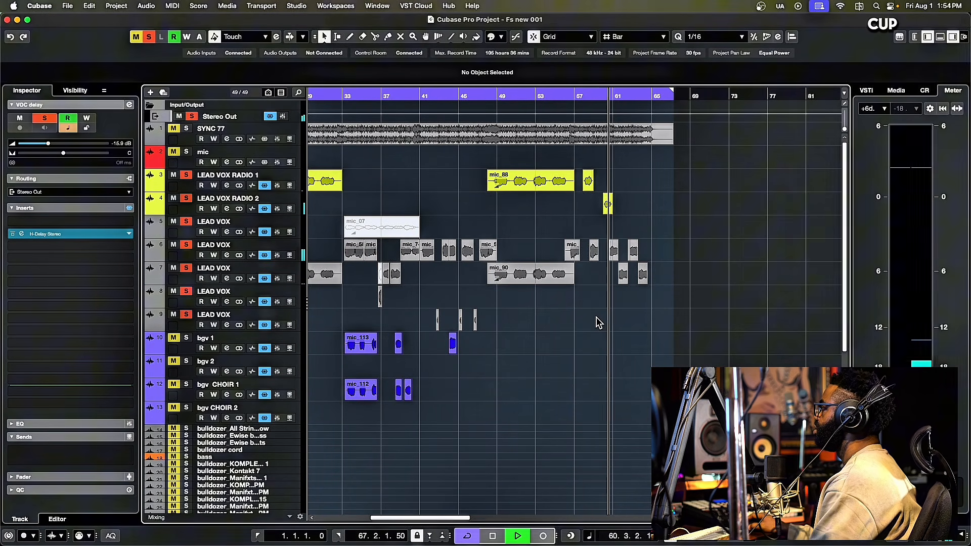
{"action": "scroll", "coordinate": [596, 322], "scroll_direction": "down", "scroll_amount": 8}
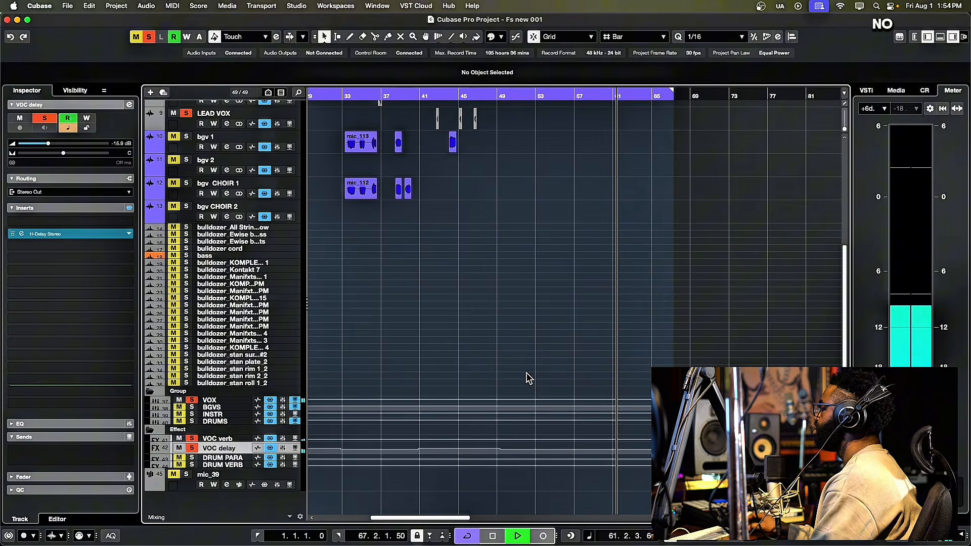
{"action": "scroll", "coordinate": [527, 379], "scroll_direction": "up", "scroll_amount": 10}
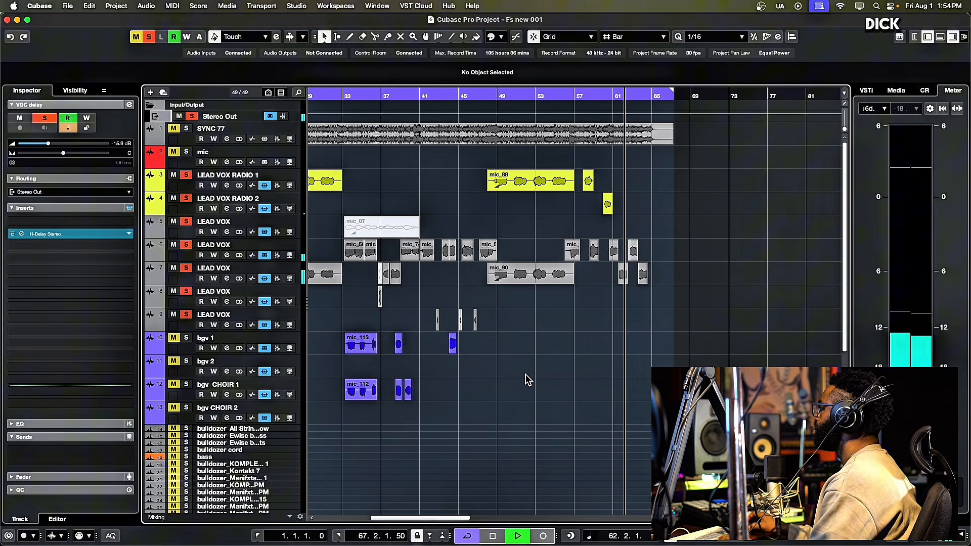
{"action": "scroll", "coordinate": [527, 378], "scroll_direction": "down", "scroll_amount": 3}
{"action": "key", "text": "space"}
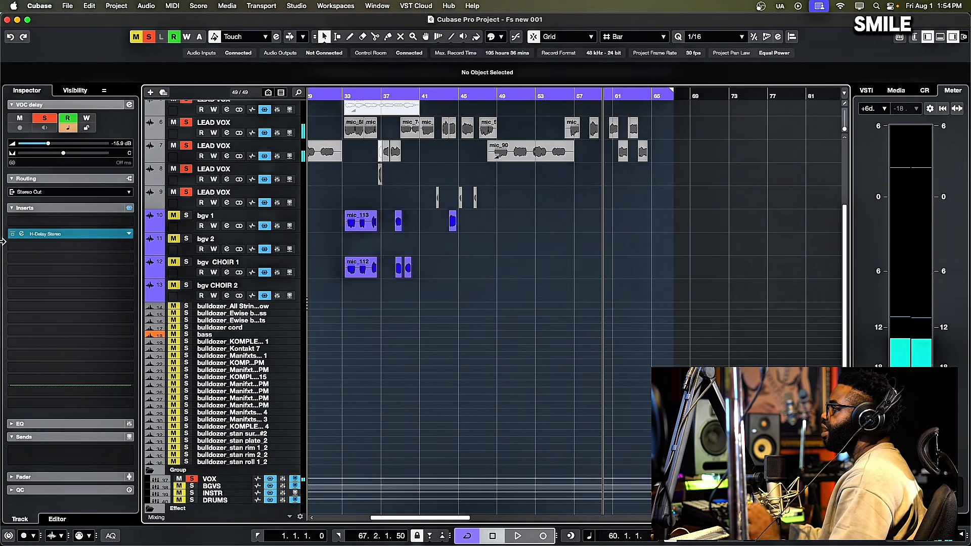
- Load FabFilter Pro-Q 3 in the first insert slot of the VOC delay track, ahead of H-Delay
{"action": "left_click", "coordinate": [32, 224]}
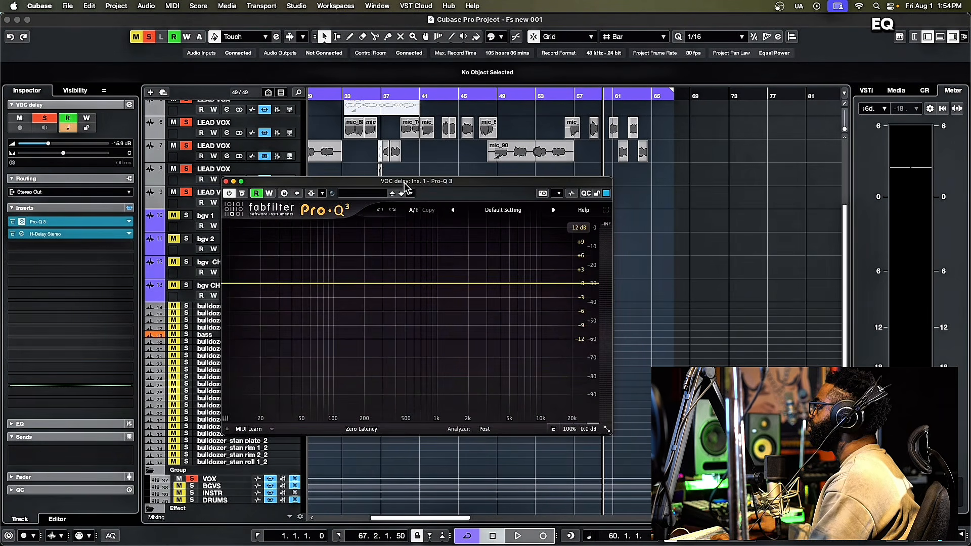
{"action": "left_click_drag", "start_coordinate": [405, 186], "coordinate": [421, 199]}
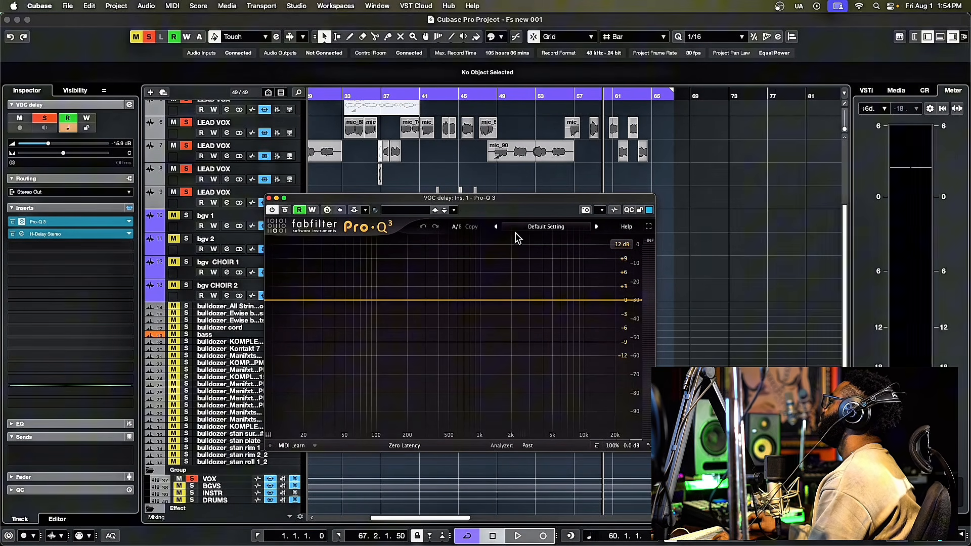
{"action": "left_click", "coordinate": [544, 227]}
{"action": "left_click", "coordinate": [481, 248]}
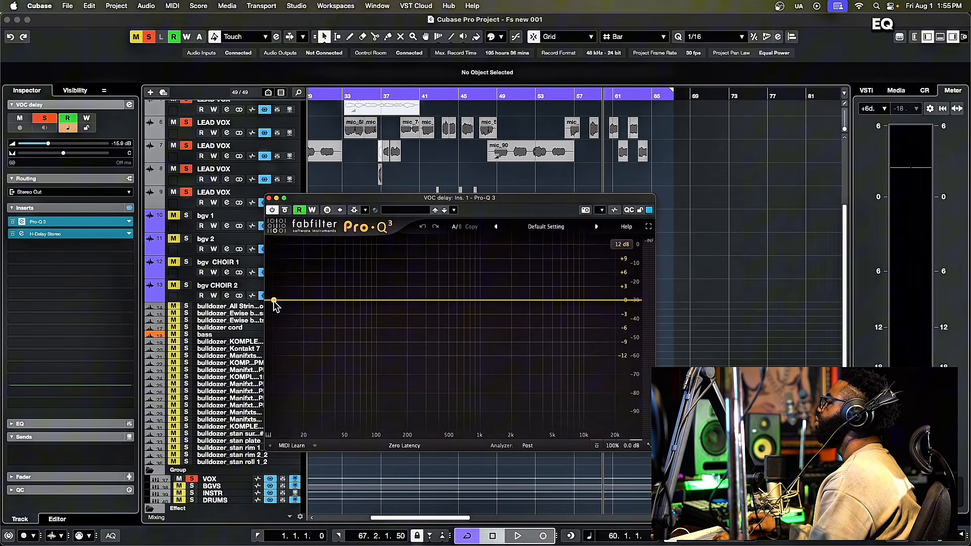
- Add a low-cut band in Pro-Q 3 with a 30 dB/oct slope at about 308 Hz and Q about 0.81
{"action": "left_click", "coordinate": [274, 301]}
{"action": "left_click", "coordinate": [296, 416]}
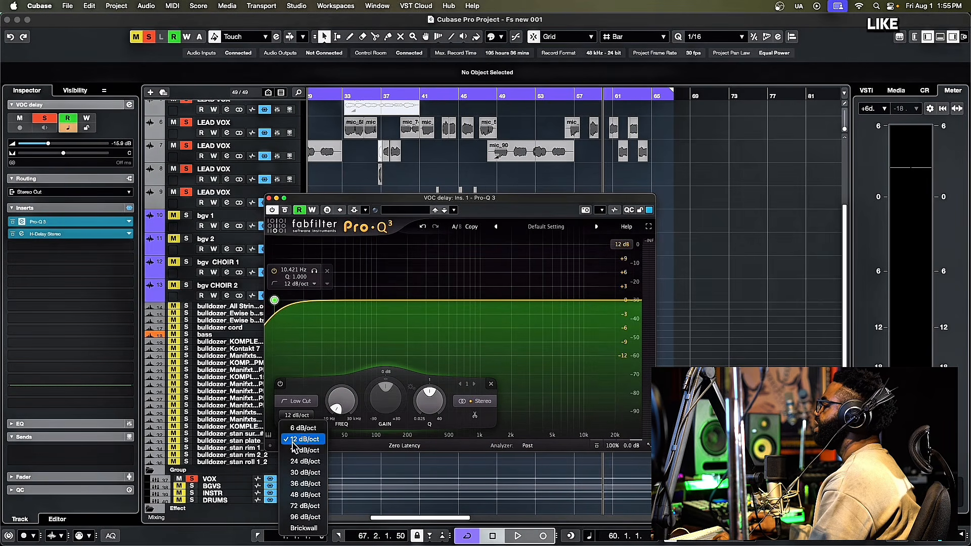
{"action": "left_click", "coordinate": [298, 475]}
{"action": "left_click_drag", "start_coordinate": [274, 301], "coordinate": [428, 311]}
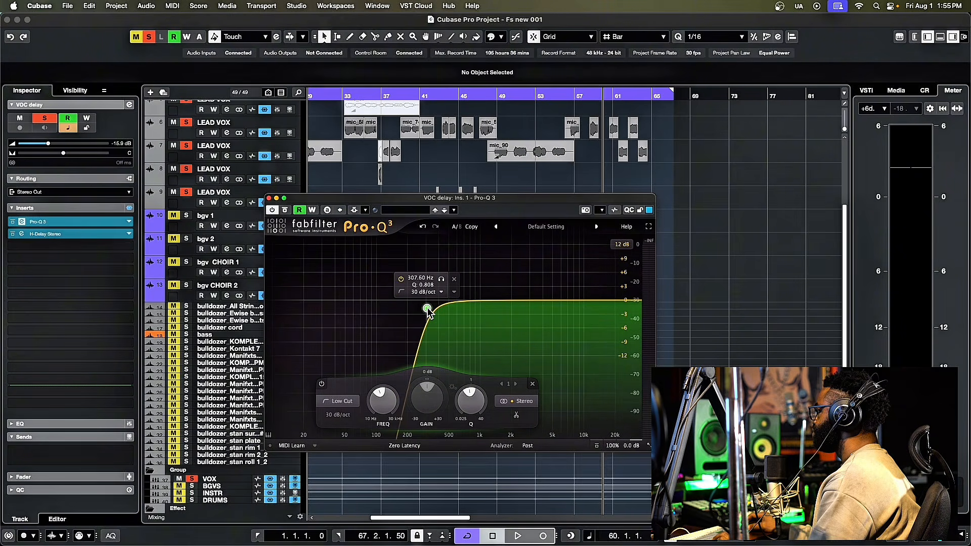
- Add a high-cut band in Pro-Q 3 with a 30 dB/oct slope at about 5386 Hz and Q about 0.92
{"action": "left_click", "coordinate": [611, 301]}
{"action": "left_click", "coordinate": [432, 415]}
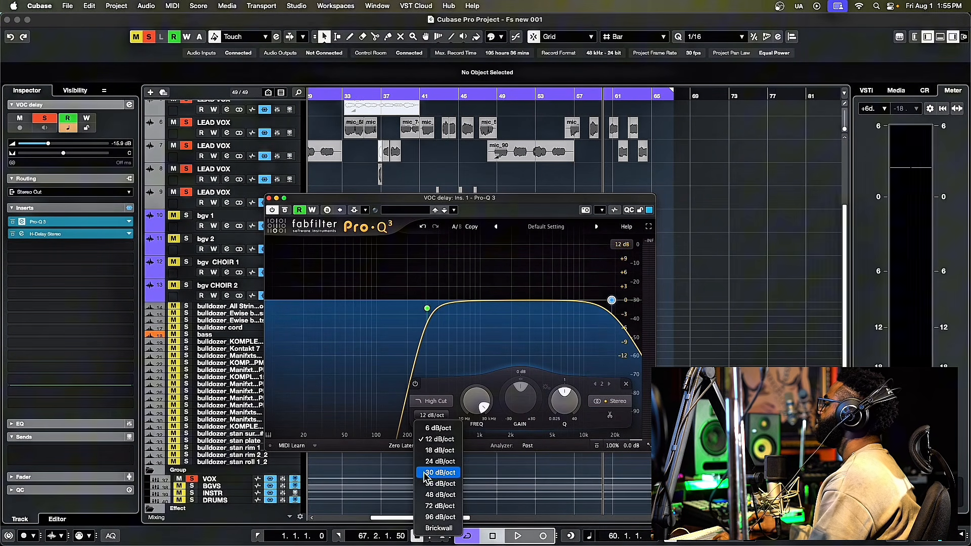
{"action": "left_click", "coordinate": [427, 473]}
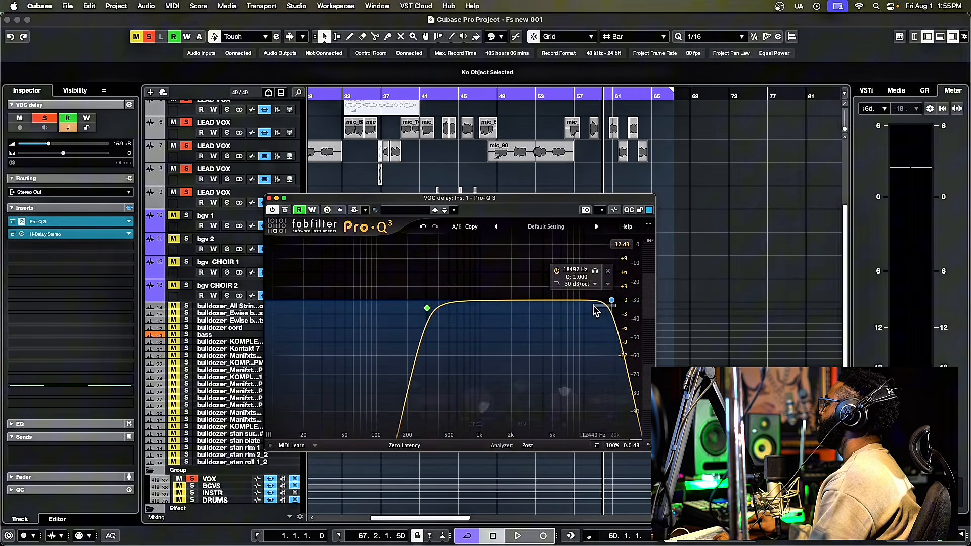
{"action": "left_click_drag", "start_coordinate": [611, 302], "coordinate": [556, 304]}
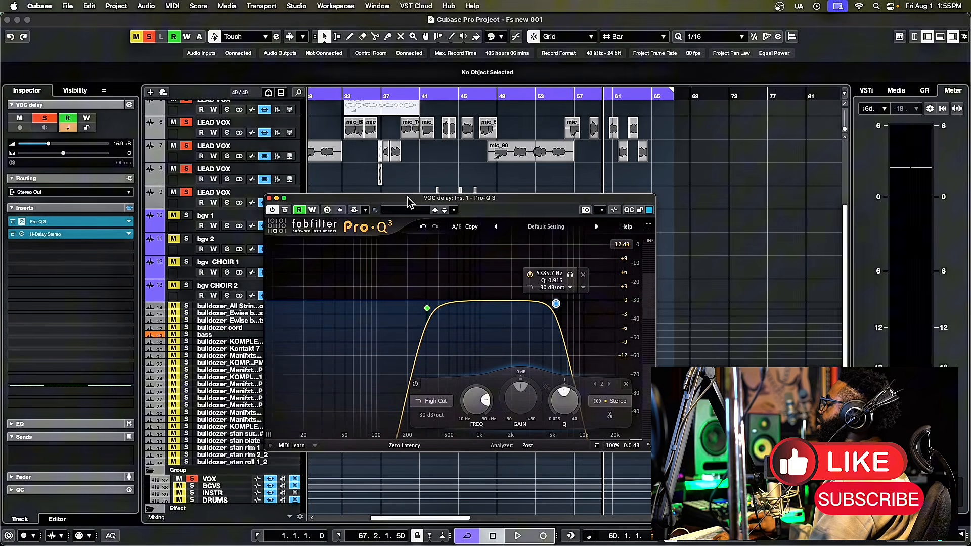
- Nudge the Pro-Q 3 low-cut point slightly higher in frequency and close the equalizer
{"action": "left_click_drag", "start_coordinate": [408, 202], "coordinate": [367, 164]}
{"action": "left_click", "coordinate": [386, 271]}
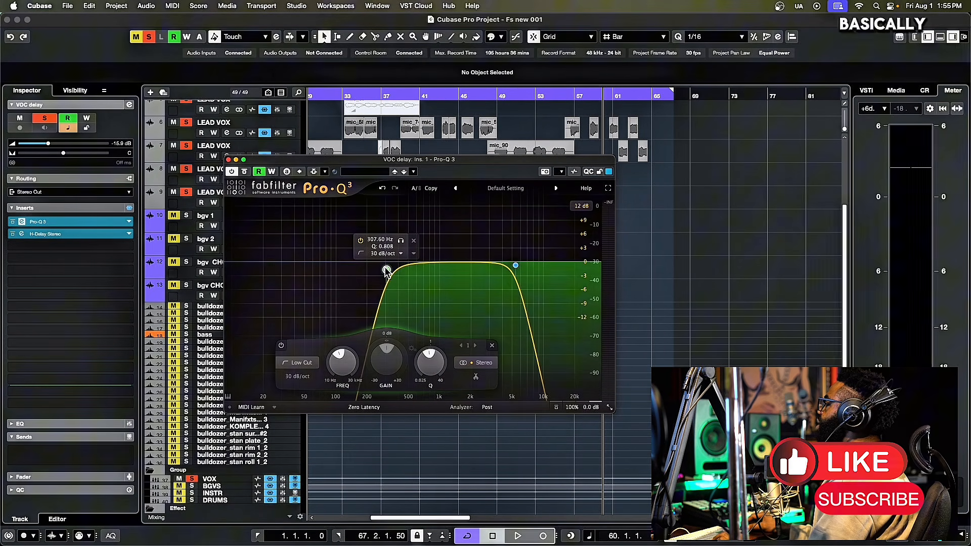
{"action": "left_click_drag", "start_coordinate": [386, 270], "coordinate": [387, 269]}
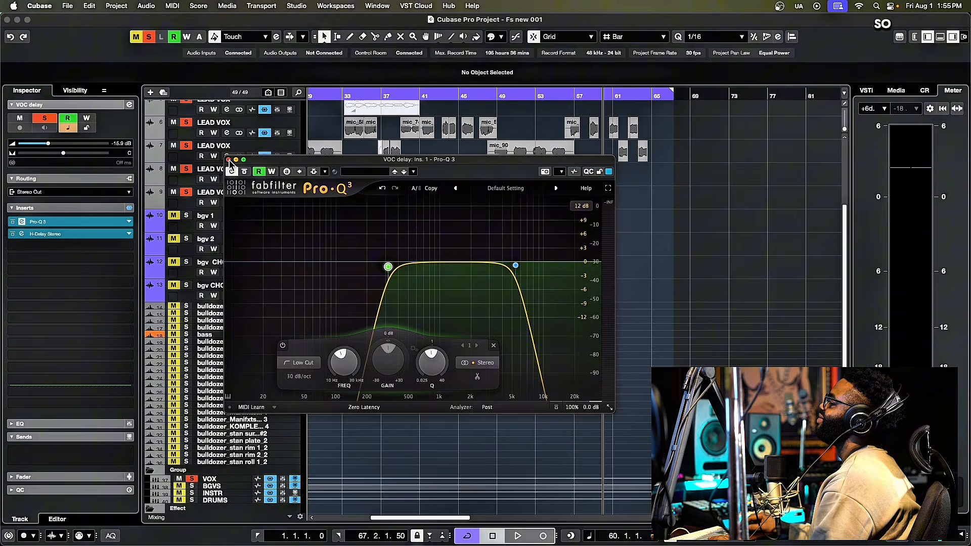
{"action": "left_click", "coordinate": [229, 160]}
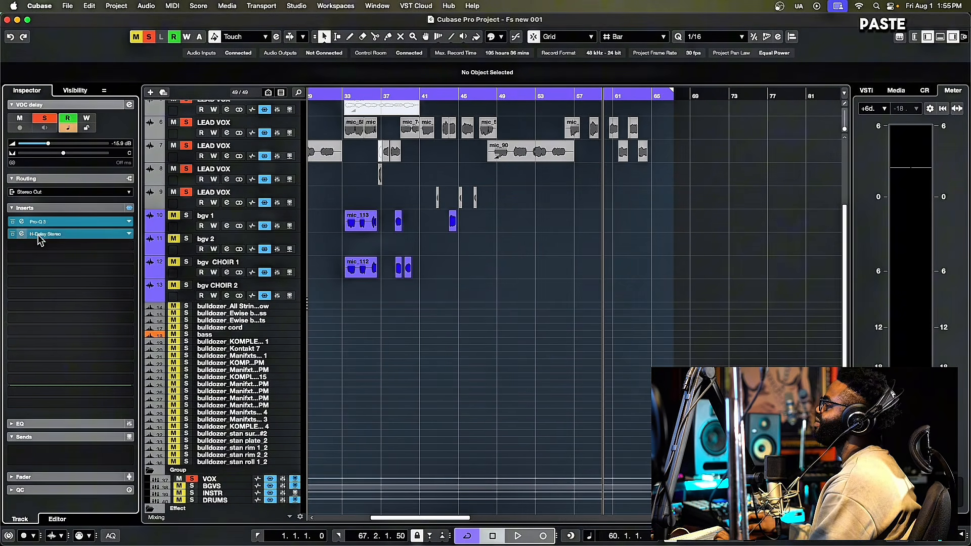
- Play the lead vocals again to hear the filtered delay, and stop playback
{"action": "scroll", "coordinate": [574, 205], "scroll_direction": "up", "scroll_amount": 1}
{"action": "key", "text": "space"}
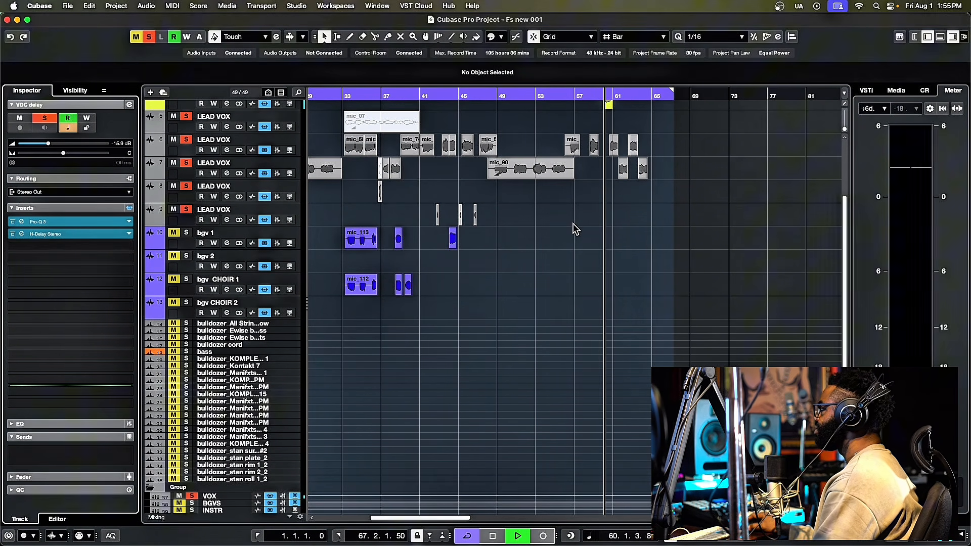
{"action": "scroll", "coordinate": [569, 245], "scroll_direction": "up", "scroll_amount": 2}
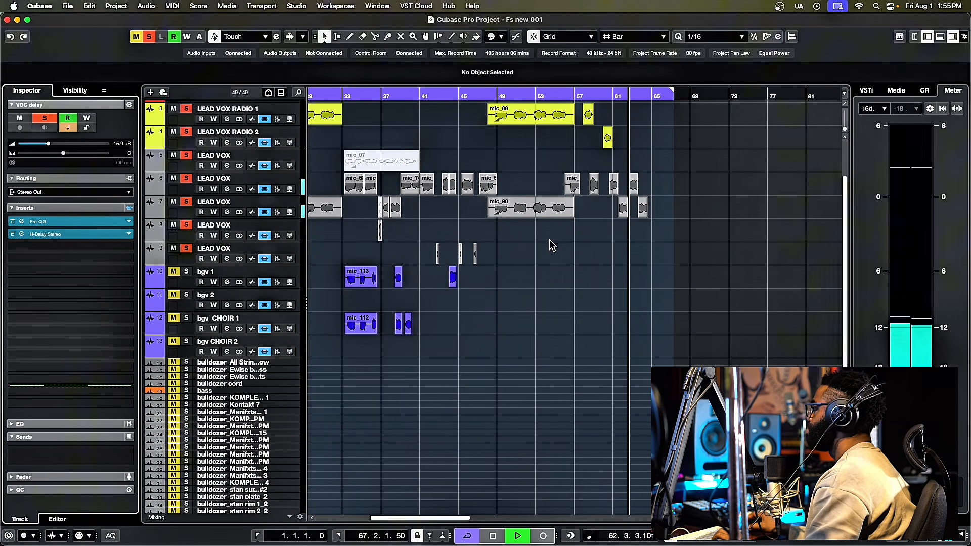
{"action": "scroll", "coordinate": [544, 288], "scroll_direction": "down", "scroll_amount": 6}
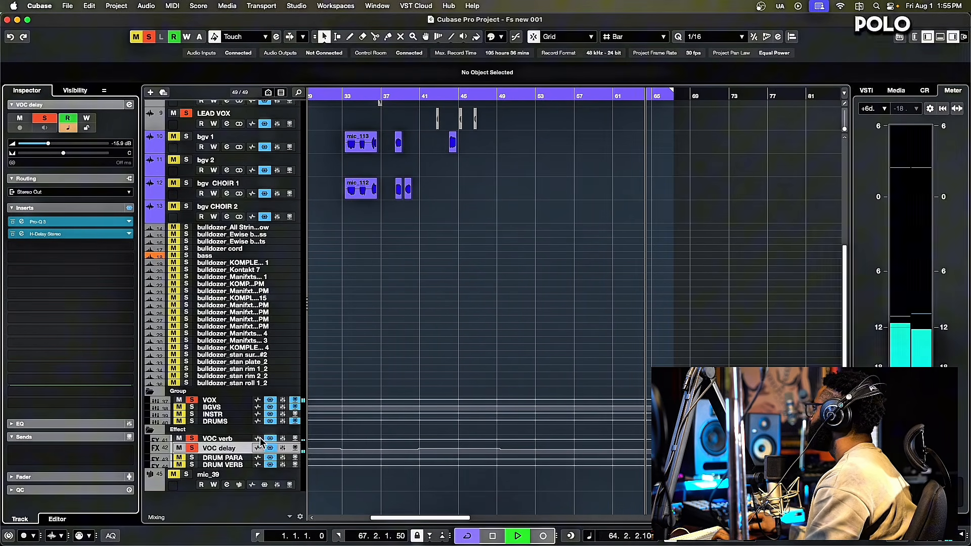
{"action": "scroll", "coordinate": [386, 438], "scroll_direction": "up", "scroll_amount": 1}
{"action": "key", "text": "space"}
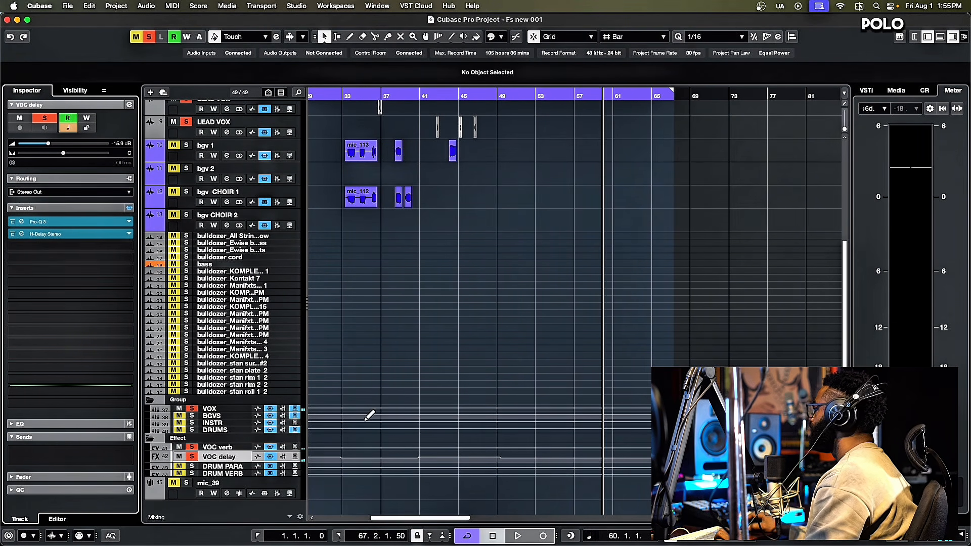
- Load SSLComp Stereo in the third insert slot of the VOC delay track, after H-Delay
{"action": "left_click", "coordinate": [30, 247]}
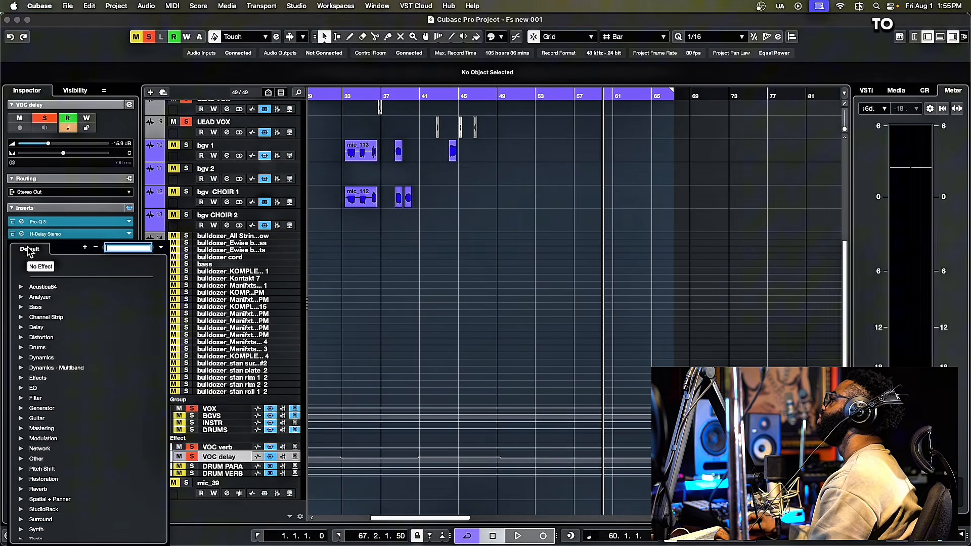
{"action": "left_click", "coordinate": [43, 236]}
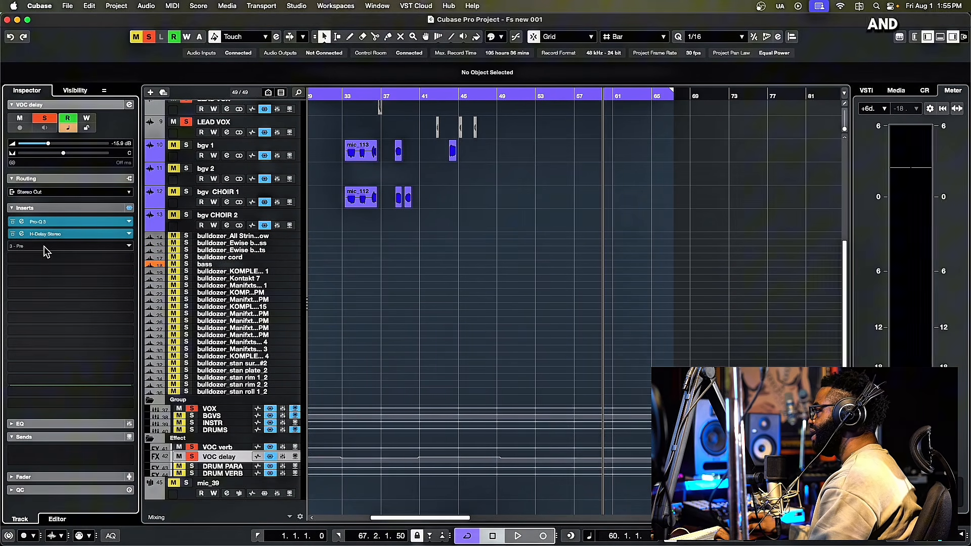
{"action": "left_click", "coordinate": [47, 248]}
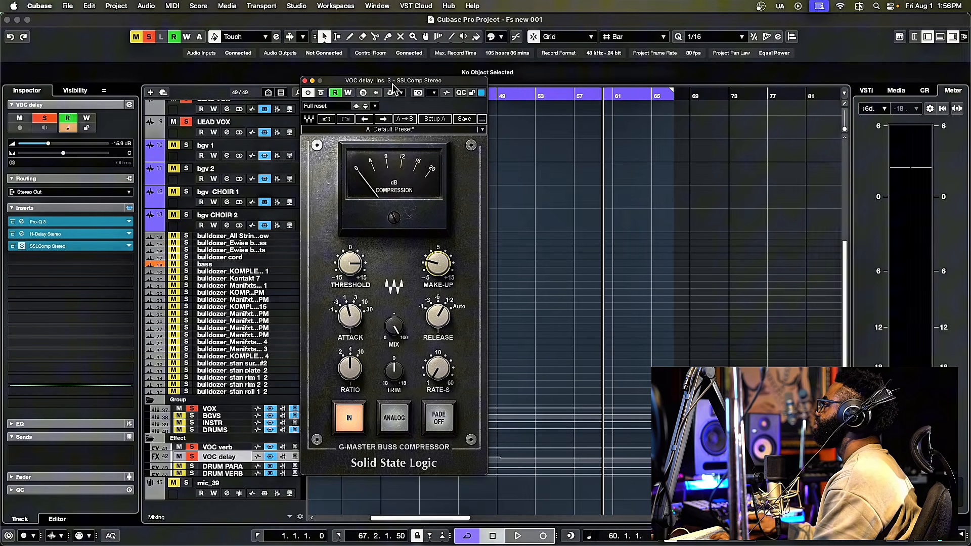
- Add the LEAD VOX track as a side-chain source for SSLComp on the VOC delay track
{"action": "left_click_drag", "start_coordinate": [389, 98], "coordinate": [367, 243]}
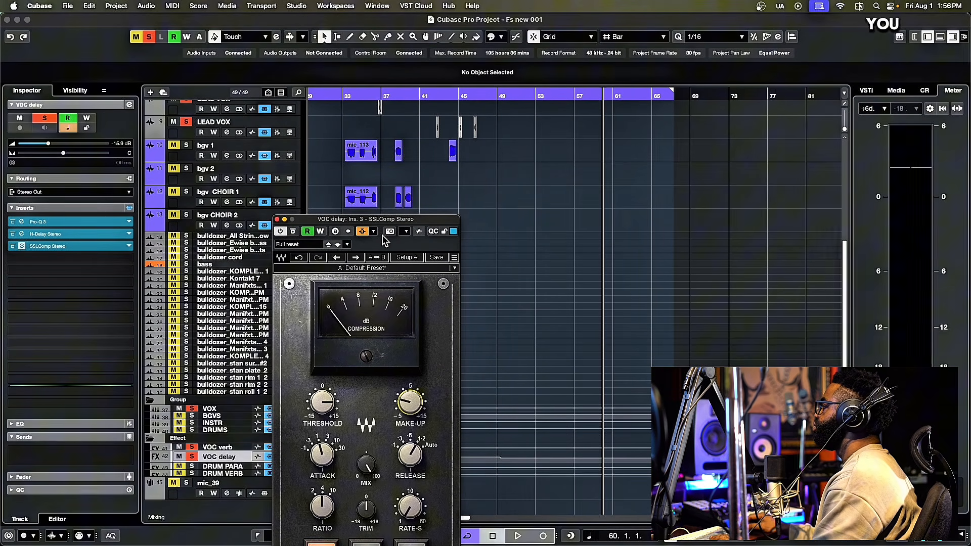
{"action": "left_click", "coordinate": [374, 232]}
{"action": "left_click", "coordinate": [488, 344]}
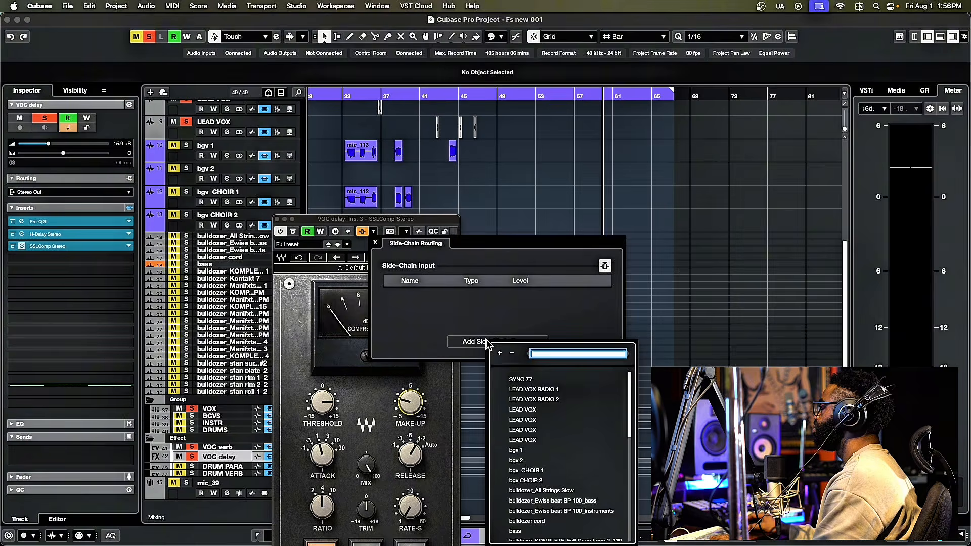
{"action": "scroll", "coordinate": [520, 474], "scroll_direction": "down", "scroll_amount": 3}
{"action": "scroll", "coordinate": [520, 474], "scroll_direction": "down", "scroll_amount": 5}
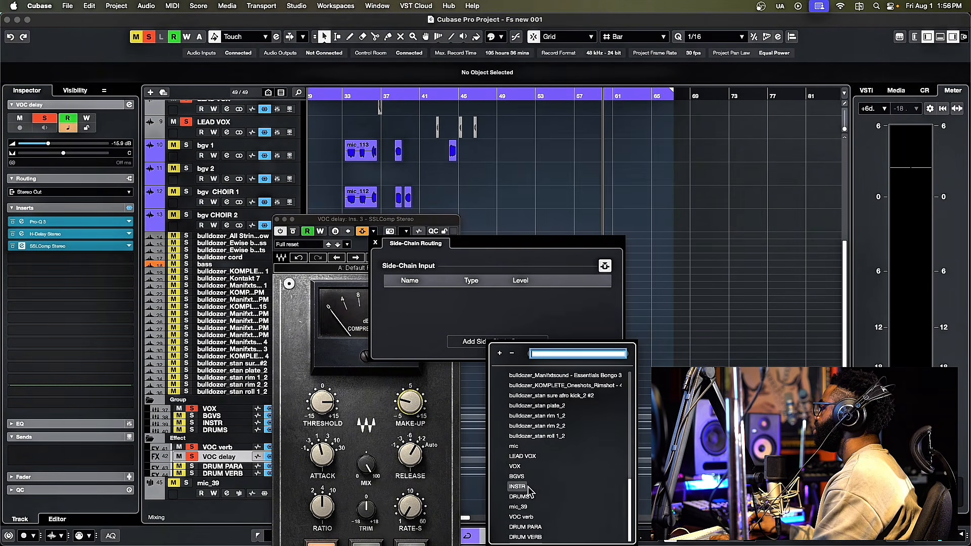
{"action": "left_click", "coordinate": [522, 456]}
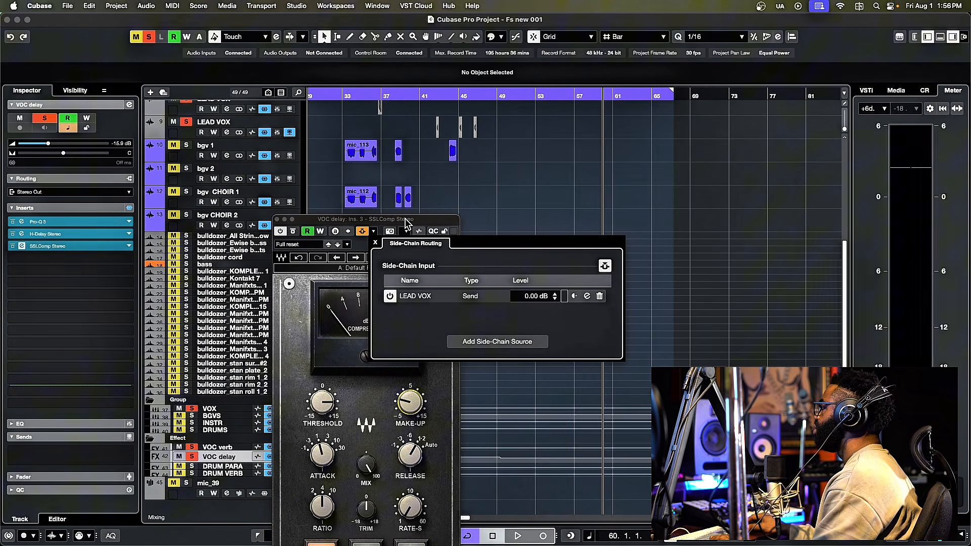
- Add the BGVS group as a second side-chain source for SSLComp and close the side-chain routing
{"action": "left_click", "coordinate": [406, 221]}
{"action": "left_click_drag", "start_coordinate": [406, 221], "coordinate": [438, 117]}
{"action": "left_click", "coordinate": [414, 129]}
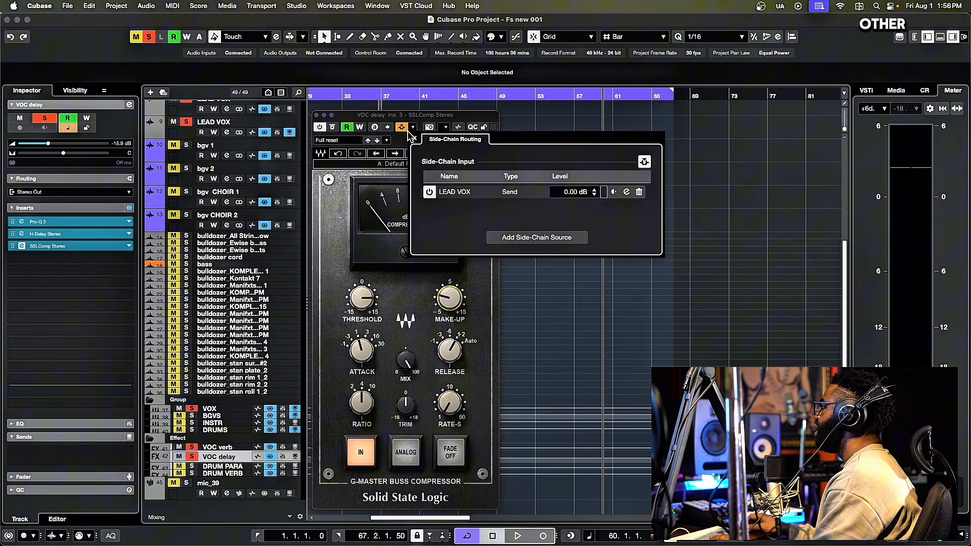
{"action": "left_click", "coordinate": [518, 238]}
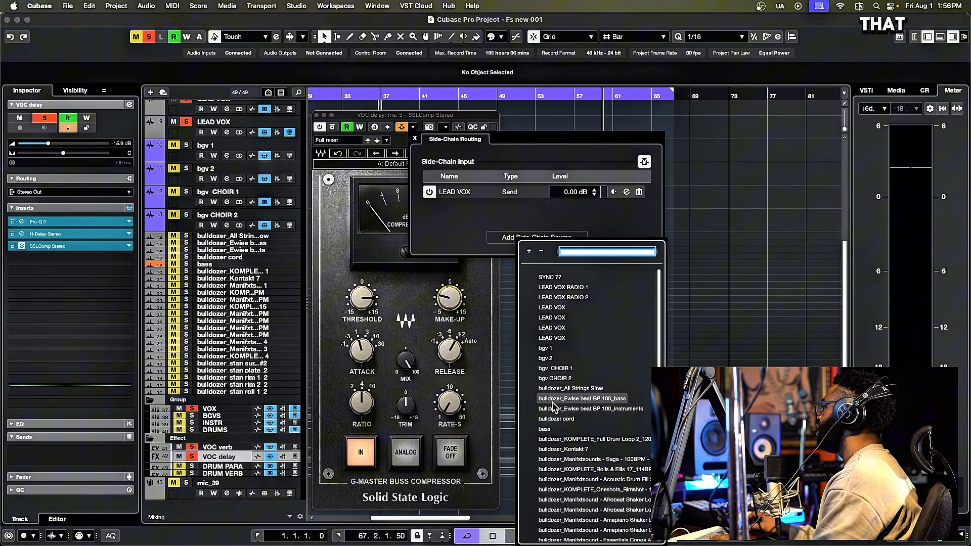
{"action": "scroll", "coordinate": [564, 359], "scroll_direction": "down", "scroll_amount": 5}
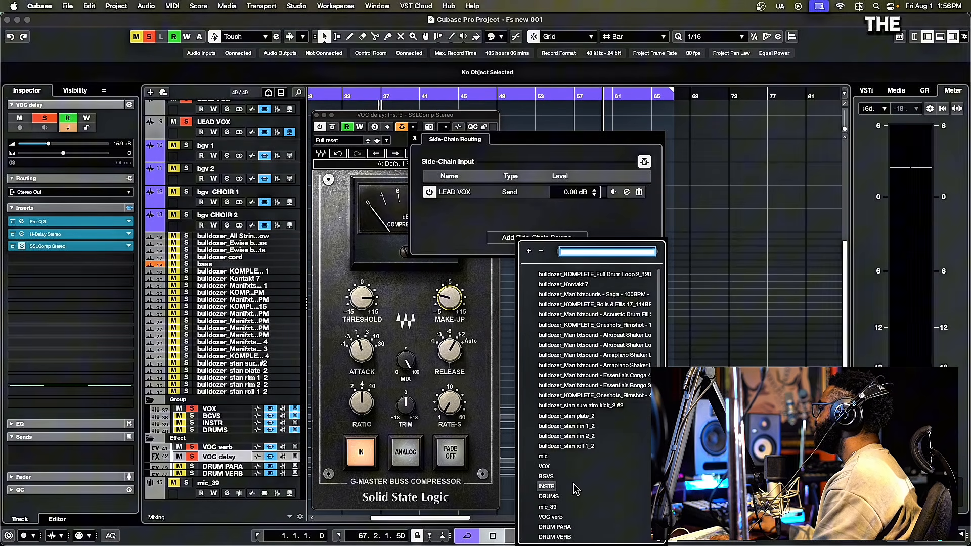
{"action": "left_click", "coordinate": [546, 477]}
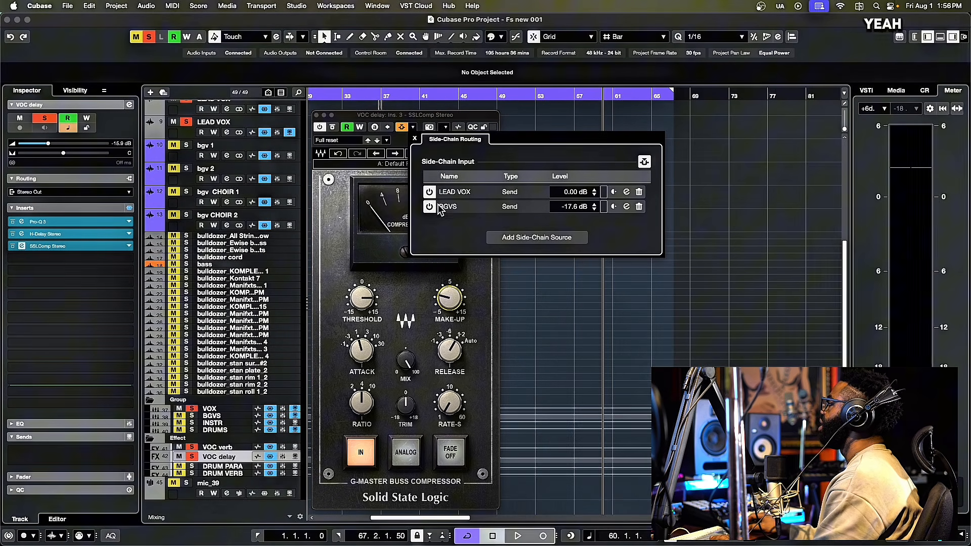
{"action": "left_click", "coordinate": [332, 202]}
- Lower the SSLComp threshold below 0 while the vocals play, and stop playback
{"action": "left_click_drag", "start_coordinate": [450, 118], "coordinate": [444, 115]}
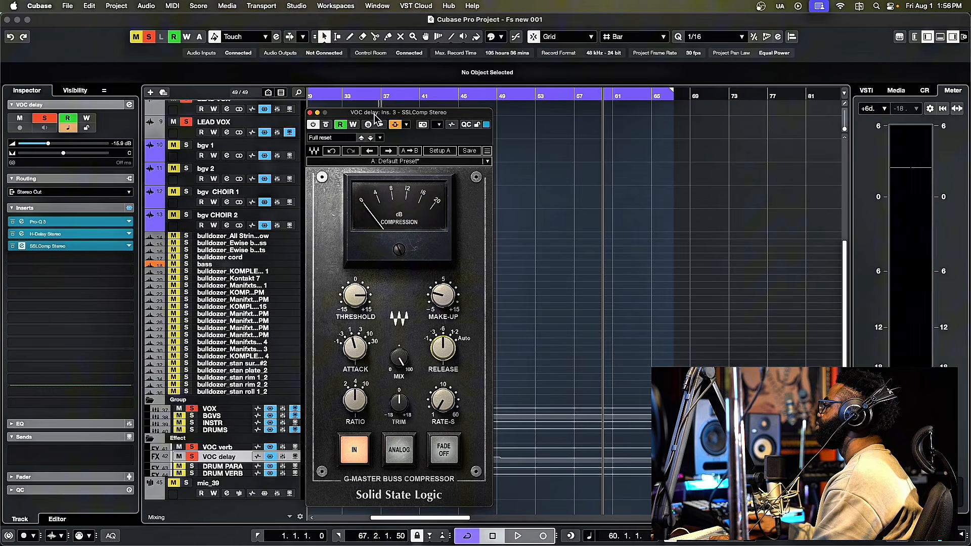
{"action": "left_click_drag", "start_coordinate": [374, 116], "coordinate": [366, 112]}
{"action": "left_click_drag", "start_coordinate": [368, 291], "coordinate": [367, 278]}
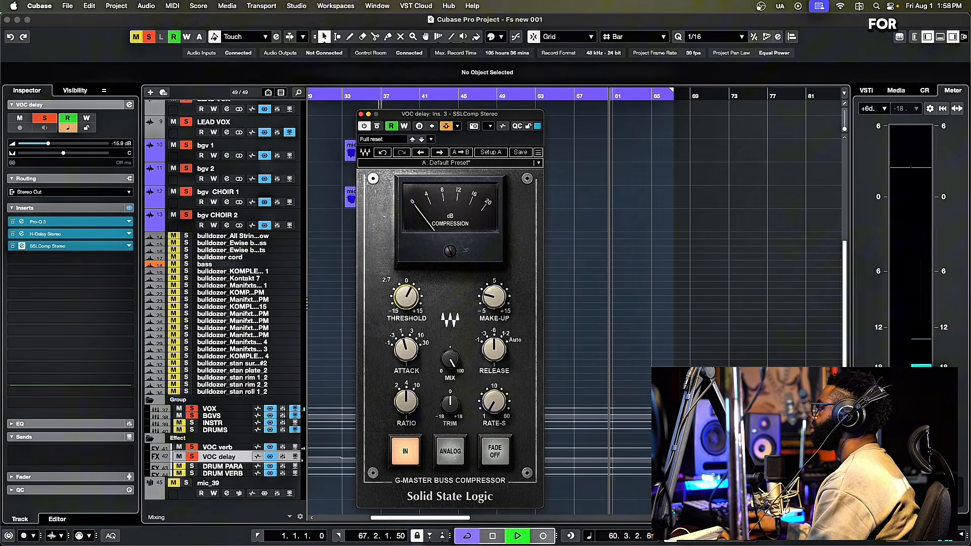
{"action": "mouse_move", "coordinate": [407, 297]}
{"action": "left_mouse_down"}
{"action": "mouse_move", "coordinate": [406, 310]}
{"action": "mouse_move", "coordinate": [406, 284]}
{"action": "left_mouse_up"}
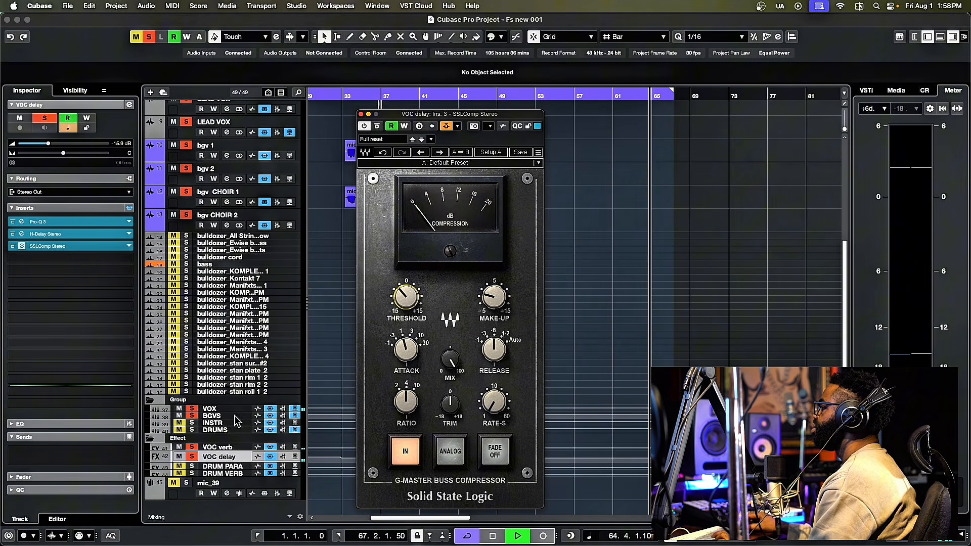
{"action": "key", "text": "space"}
- Toggle the VOC verb track's mute and play the vocals from around bar 58
{"action": "left_click", "coordinate": [179, 447]}
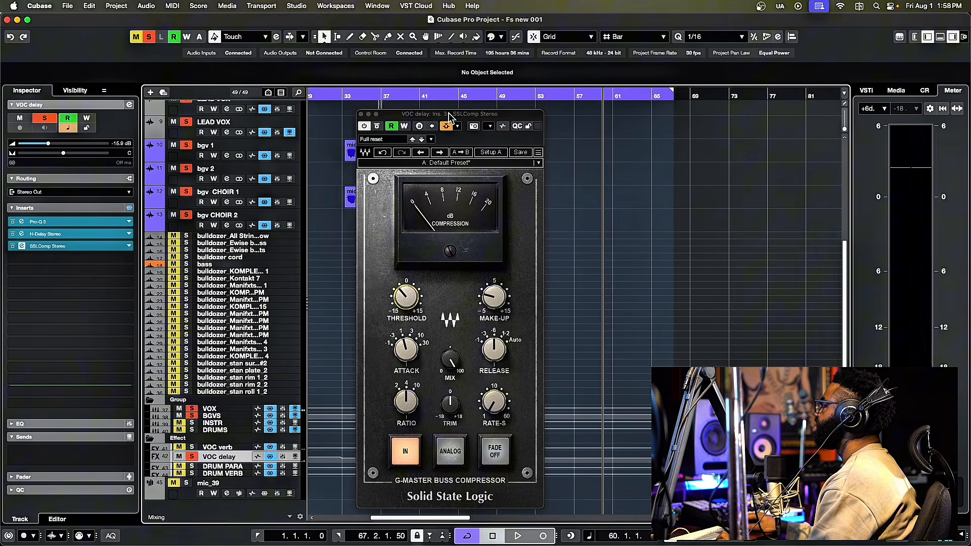
{"action": "left_click_drag", "start_coordinate": [449, 118], "coordinate": [391, 115]}
{"action": "scroll", "coordinate": [581, 159], "scroll_direction": "up", "scroll_amount": 5}
{"action": "left_click", "coordinate": [589, 96]}
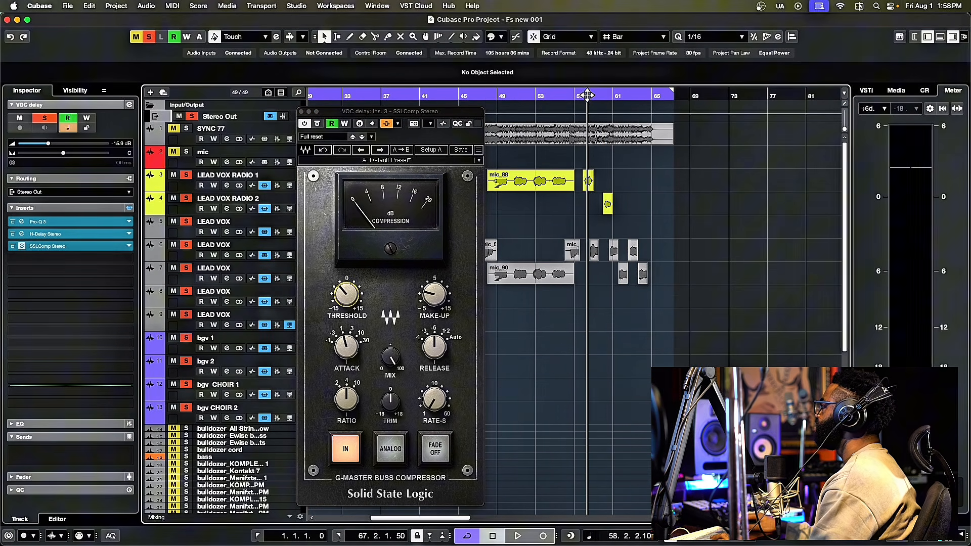
{"action": "left_click", "coordinate": [583, 96]}
{"action": "key", "text": "space"}
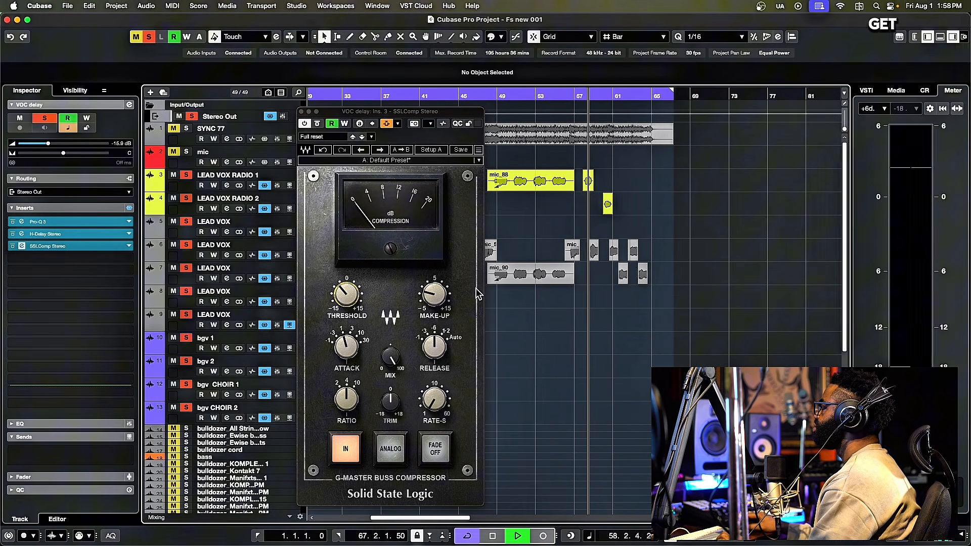
- Lower the SSLComp threshold further to about -11.7 during playback, and stop playback
{"action": "left_click_drag", "start_coordinate": [416, 112], "coordinate": [425, 103]}
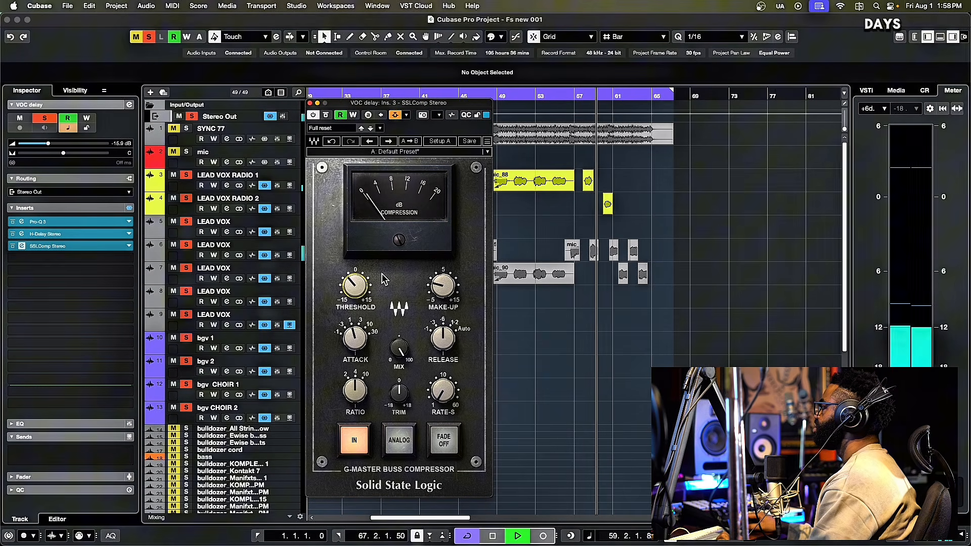
{"action": "mouse_move", "coordinate": [357, 294]}
{"action": "left_mouse_down"}
{"action": "mouse_move", "coordinate": [357, 309]}
{"action": "mouse_move", "coordinate": [365, 296]}
{"action": "left_mouse_up"}
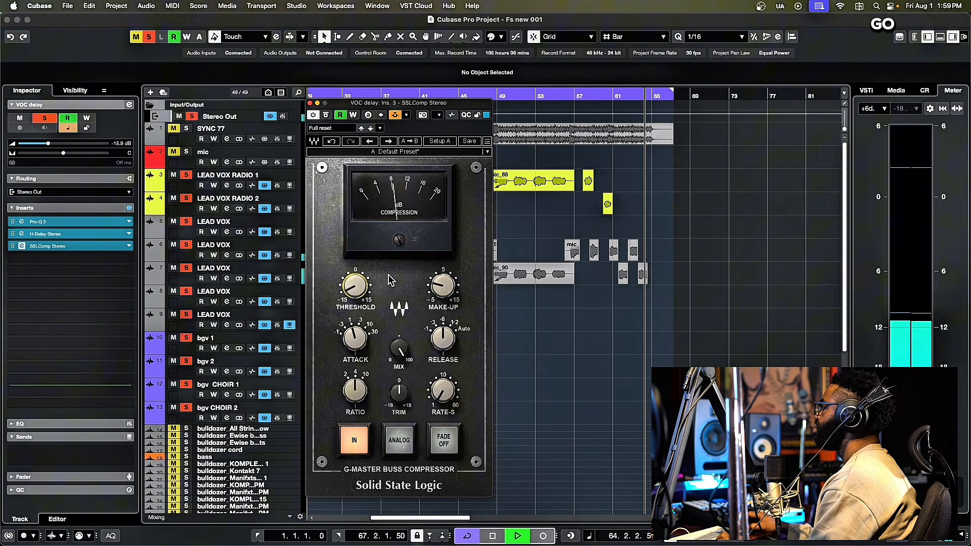
{"action": "key", "text": "space"}
- Replay the short lead vocal phrase at bar 58 a few times to hear how the compressor ducks the delay
{"action": "left_click_drag", "start_coordinate": [591, 95], "coordinate": [601, 118]}
{"action": "key", "text": "space"}
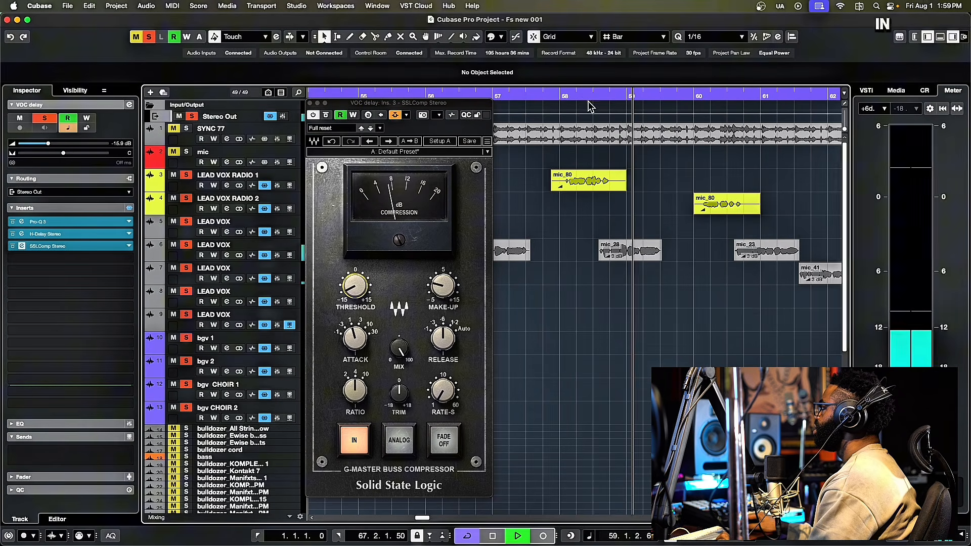
{"action": "key", "text": "space"}
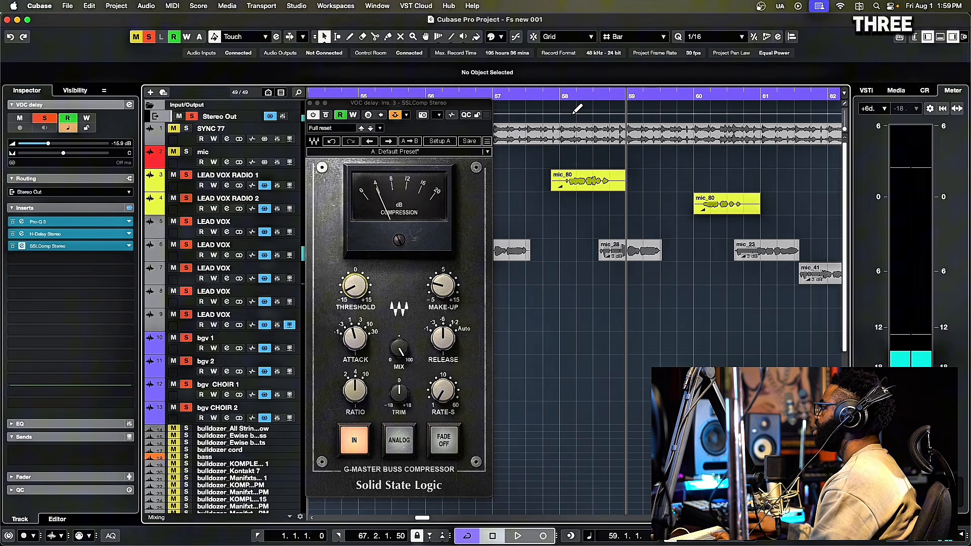
{"action": "left_click", "coordinate": [587, 98]}
{"action": "key", "text": "space"}
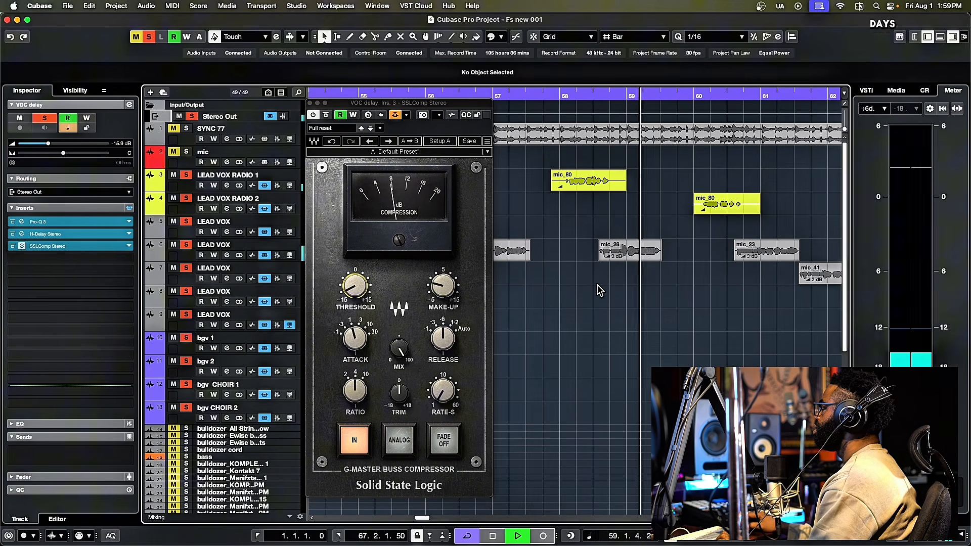
{"action": "key", "text": "space"}
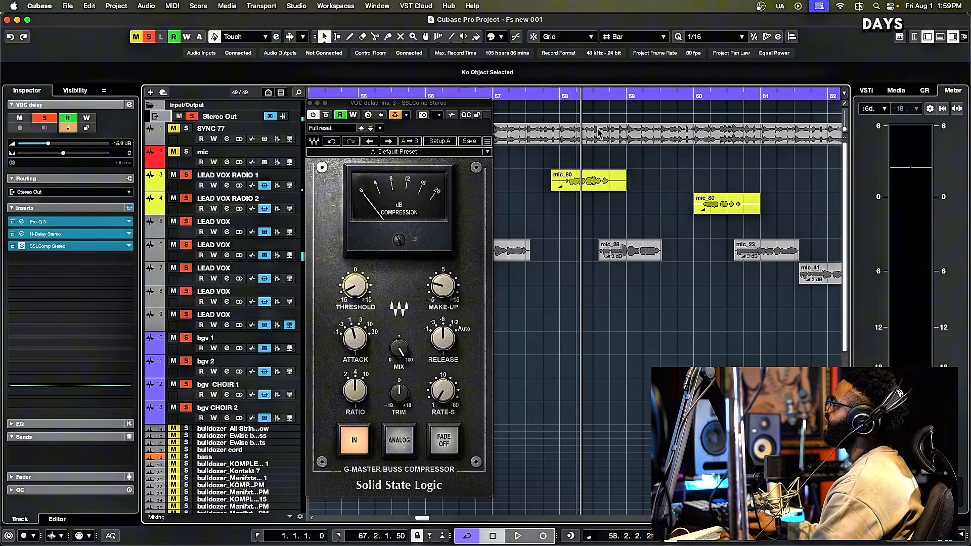
- Set the SSLComp threshold to -15.0 and replay the phrase at bar 58 to hear the ducking
{"action": "key", "text": "space"}
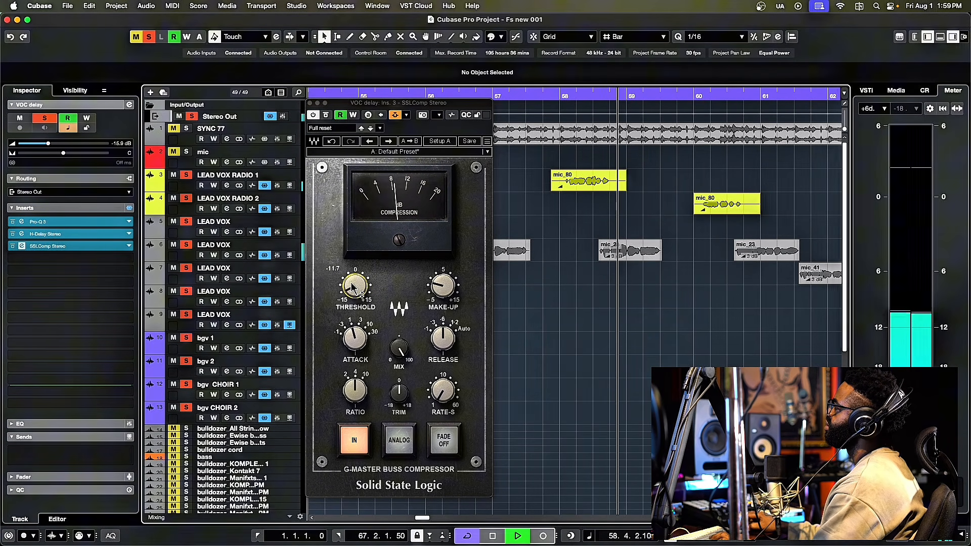
{"action": "mouse_move", "coordinate": [353, 285]}
{"action": "key", "text": "space"}
{"action": "left_click_drag", "start_coordinate": [353, 285], "coordinate": [353, 298]}
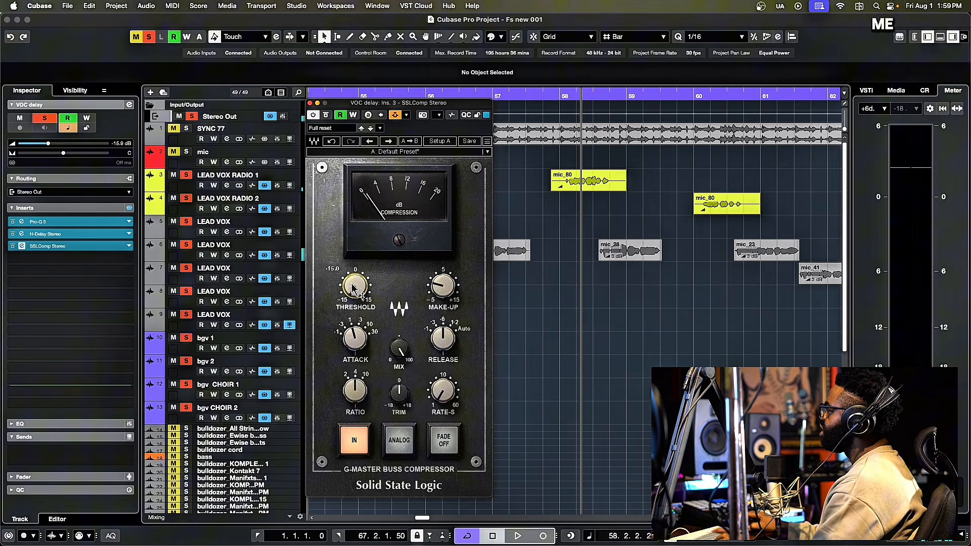
{"action": "key", "text": "space"}
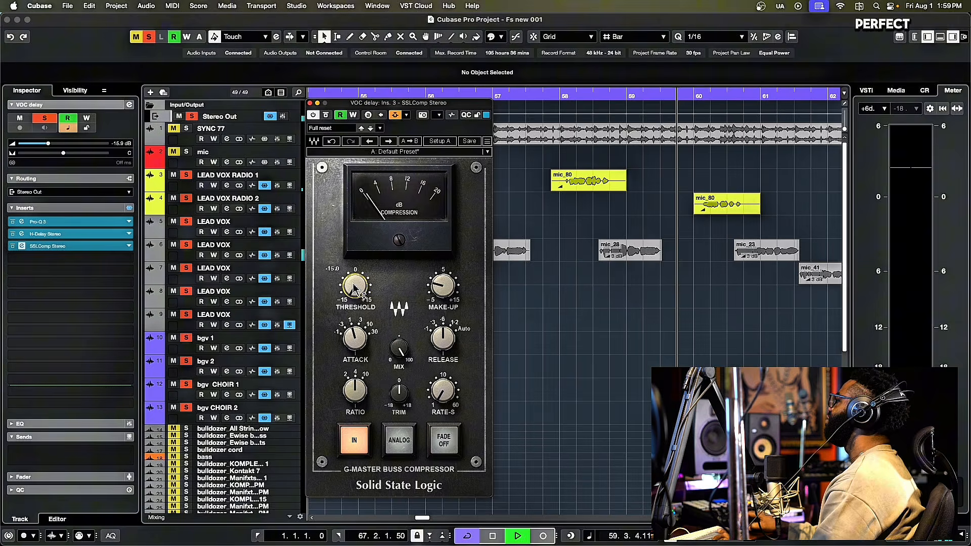
{"action": "key", "text": "space"}
{"action": "key", "text": "space"}
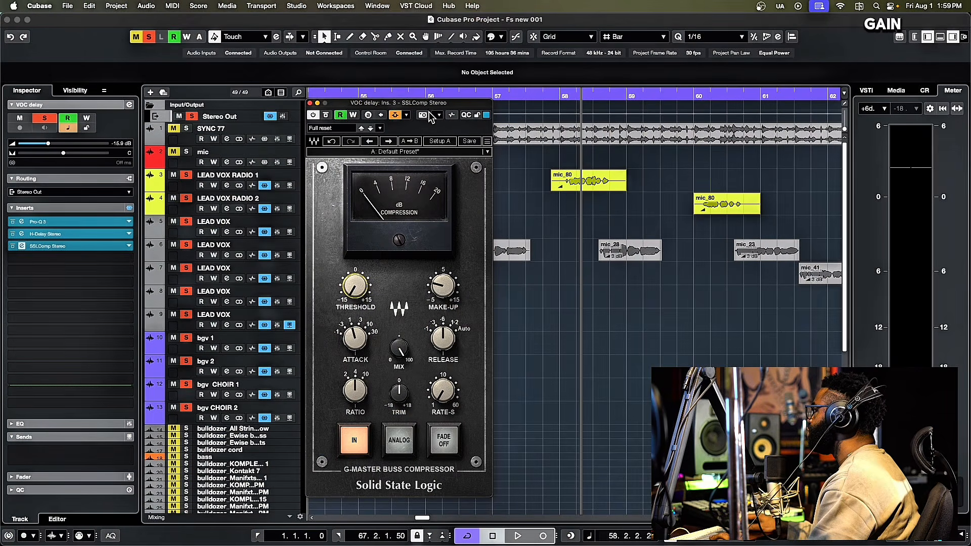
- Stop the vocal playback after listening to the compressed delay, and close the SSLComp window
{"action": "left_click_drag", "start_coordinate": [432, 109], "coordinate": [424, 109]}
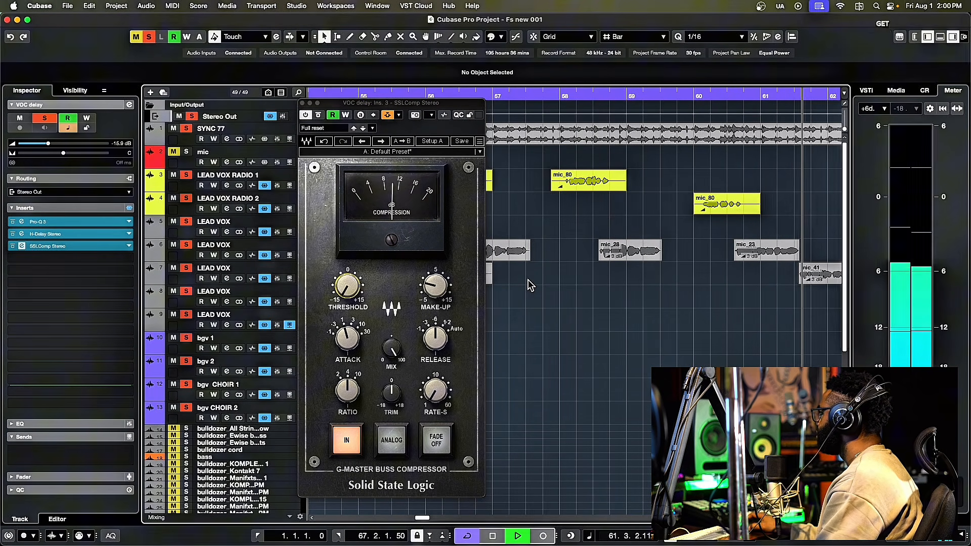
{"action": "key", "text": "space"}
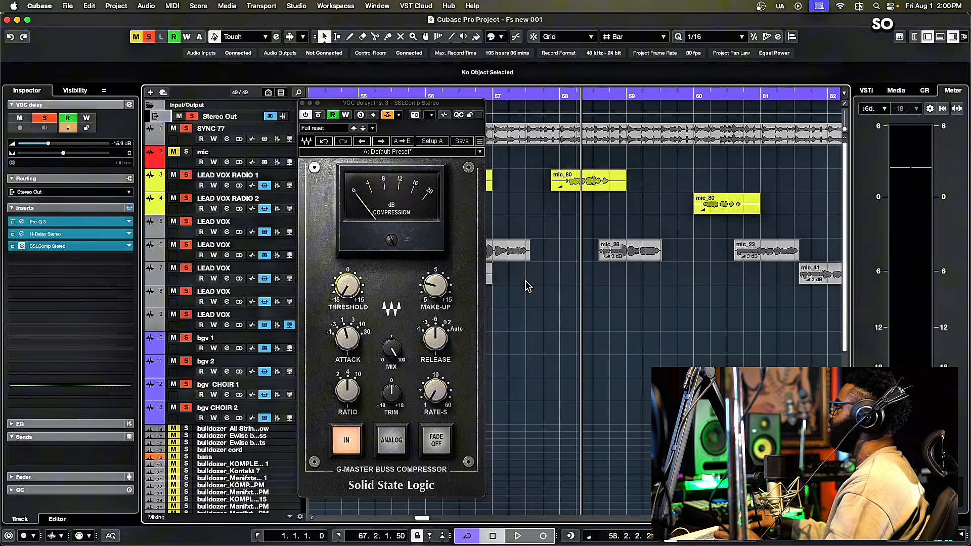
{"action": "left_click_drag", "start_coordinate": [424, 108], "coordinate": [407, 110]}
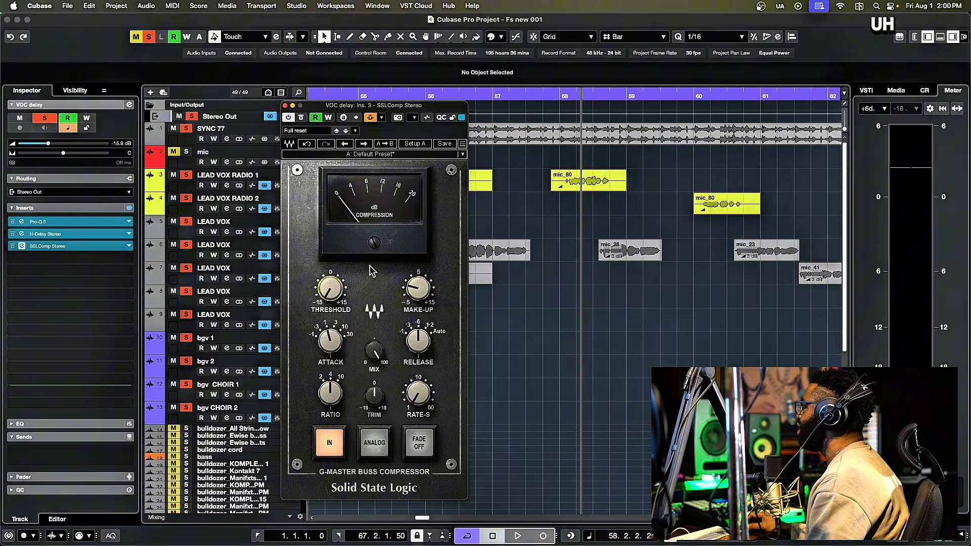
{"action": "left_click_drag", "start_coordinate": [348, 109], "coordinate": [296, 115]}
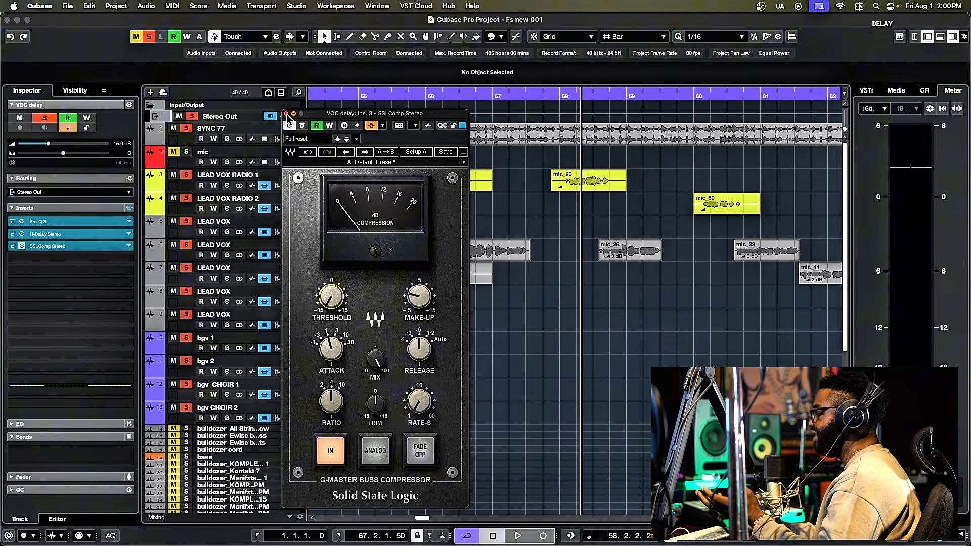
{"action": "left_click", "coordinate": [286, 114]}
- Play the vocals from around bar 56 to hear the complete delay chain in context, and stop playback
{"action": "key", "text": "g"}
{"action": "key", "text": "g"}
{"action": "key", "text": "g"}
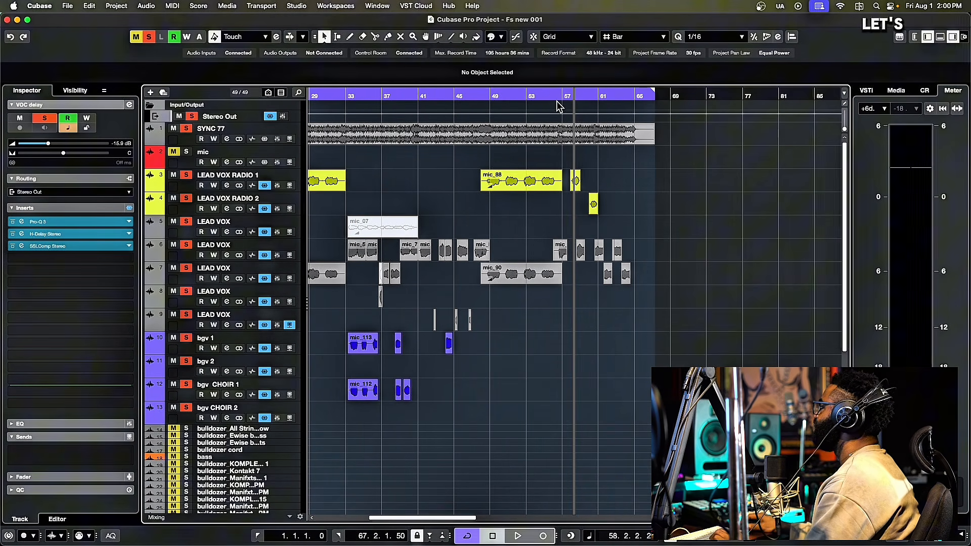
{"action": "left_click", "coordinate": [555, 98]}
{"action": "scroll", "coordinate": [540, 368], "scroll_direction": "down", "scroll_amount": 5}
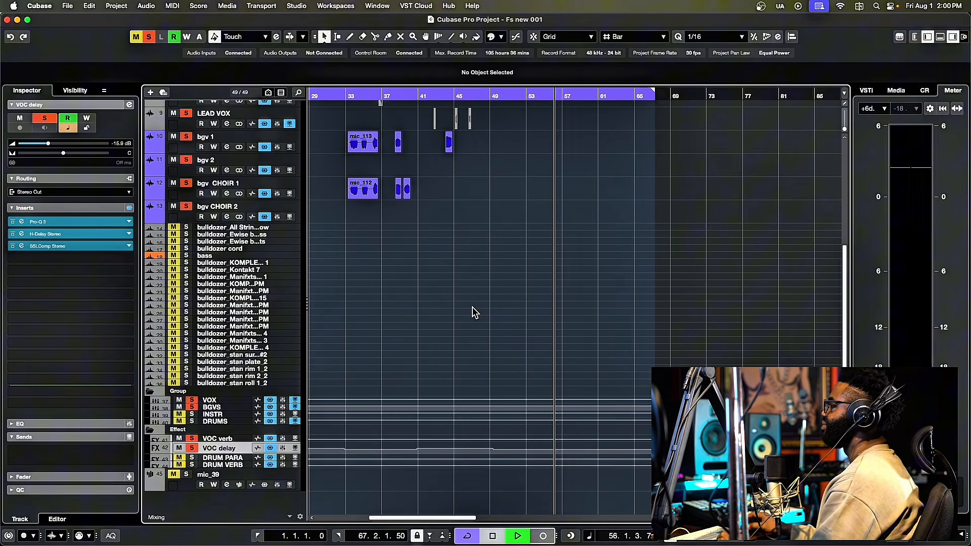
{"action": "scroll", "coordinate": [474, 314], "scroll_direction": "up", "scroll_amount": 3}
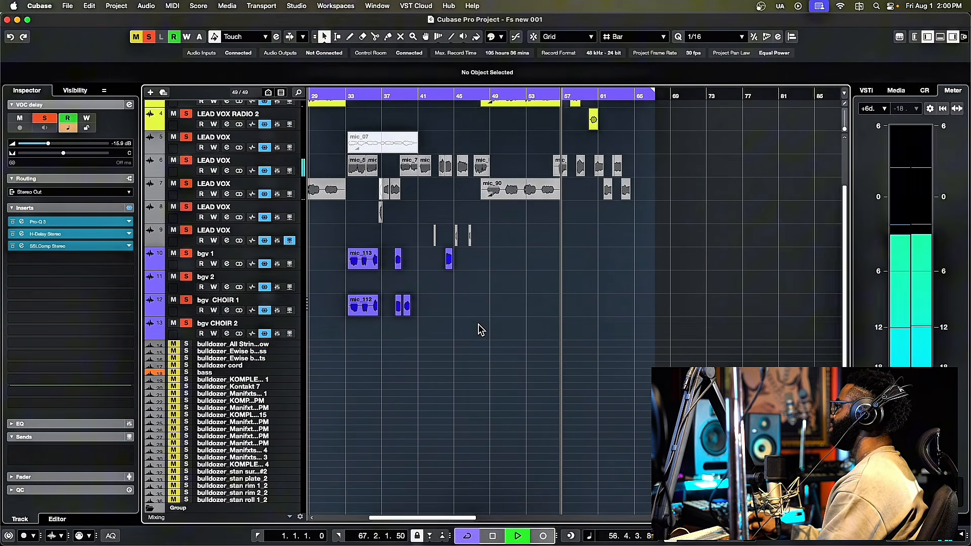
{"action": "scroll", "coordinate": [480, 330], "scroll_direction": "down", "scroll_amount": 3}
{"action": "scroll", "coordinate": [481, 330], "scroll_direction": "up", "scroll_amount": 3}
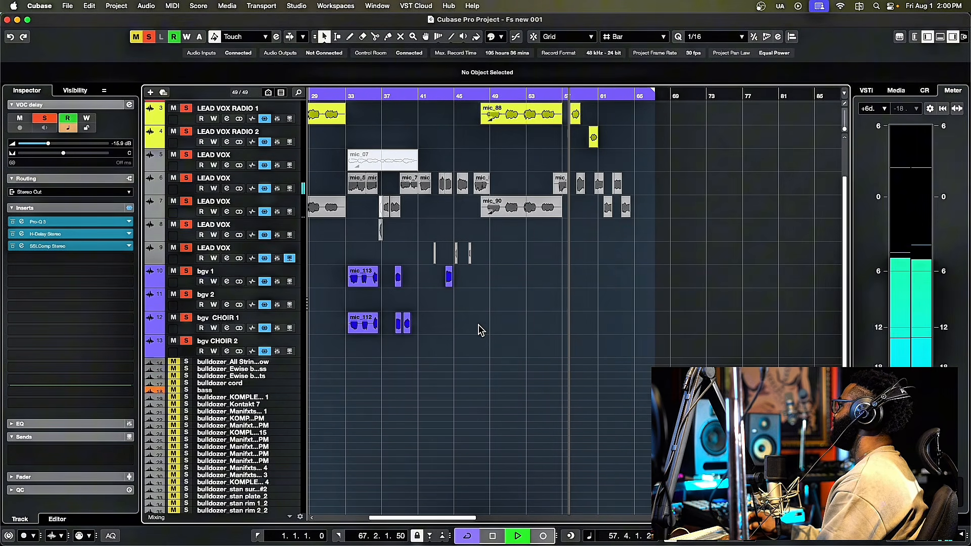
{"action": "key", "text": "space"}
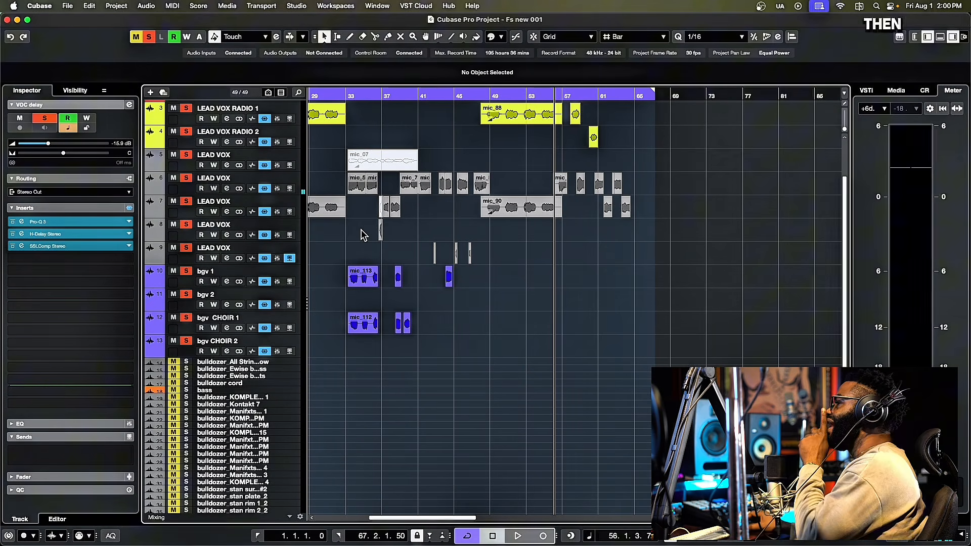
- Examine the inserts and sends of the VOX group track and the VOC verb and VOC delay effect tracks
{"action": "scroll", "coordinate": [375, 237], "scroll_direction": "down", "scroll_amount": 3}
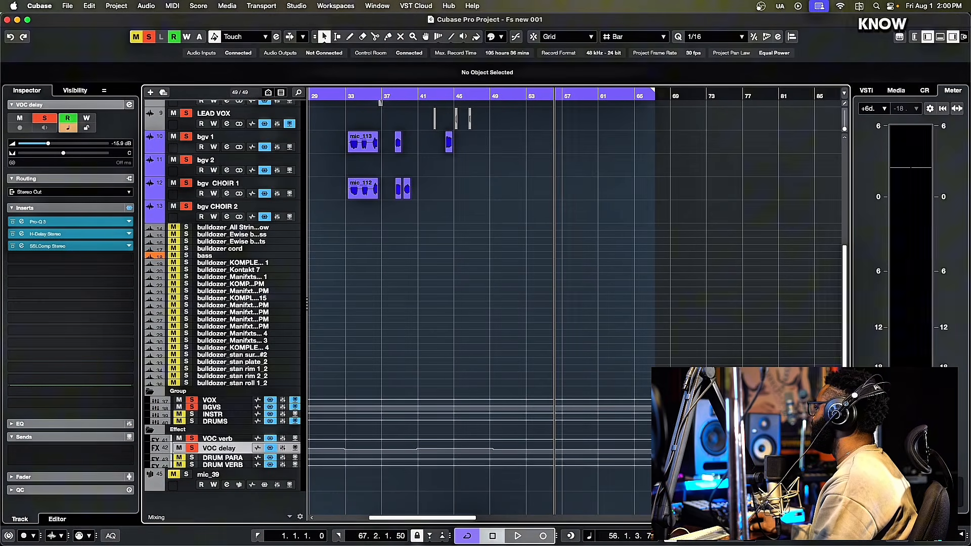
{"action": "key", "text": "shift+h"}
{"action": "scroll", "coordinate": [494, 335], "scroll_direction": "down", "scroll_amount": 2}
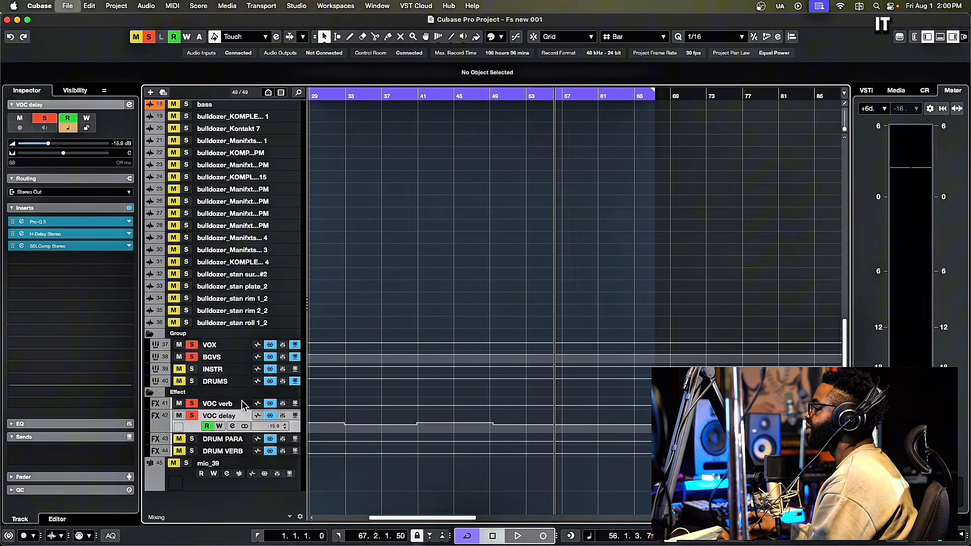
{"action": "left_click", "coordinate": [218, 404]}
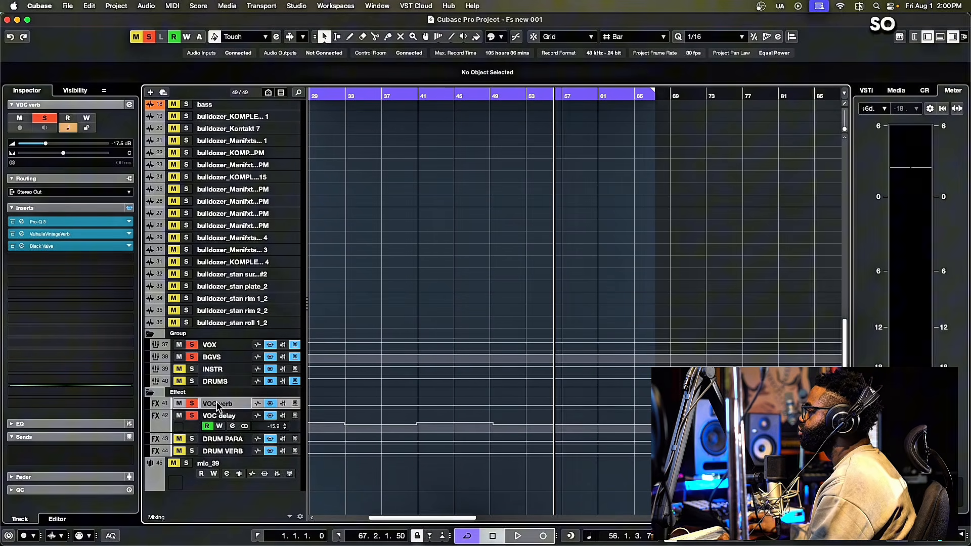
{"action": "left_click", "coordinate": [218, 416]}
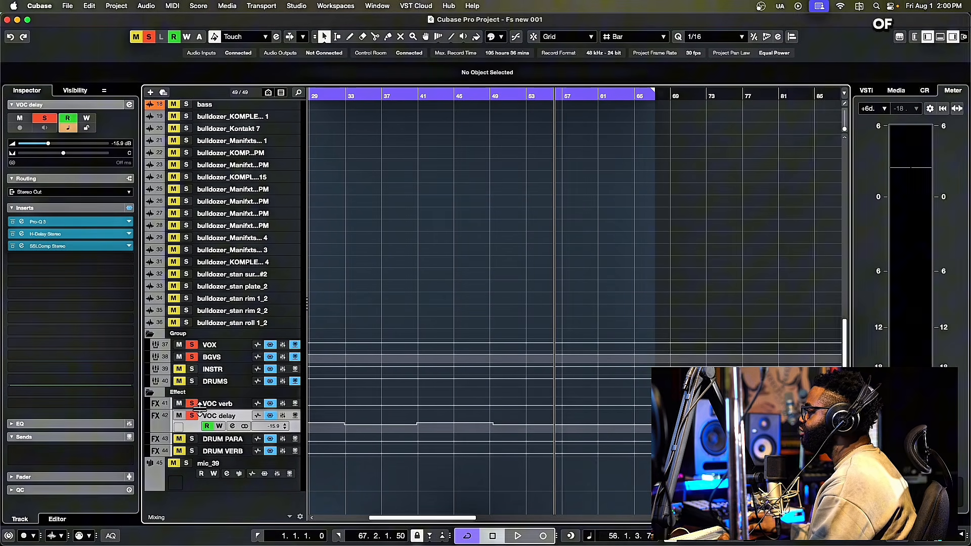
{"action": "left_click", "coordinate": [228, 408]}
{"action": "scroll", "coordinate": [226, 407], "scroll_direction": "up", "scroll_amount": 3}
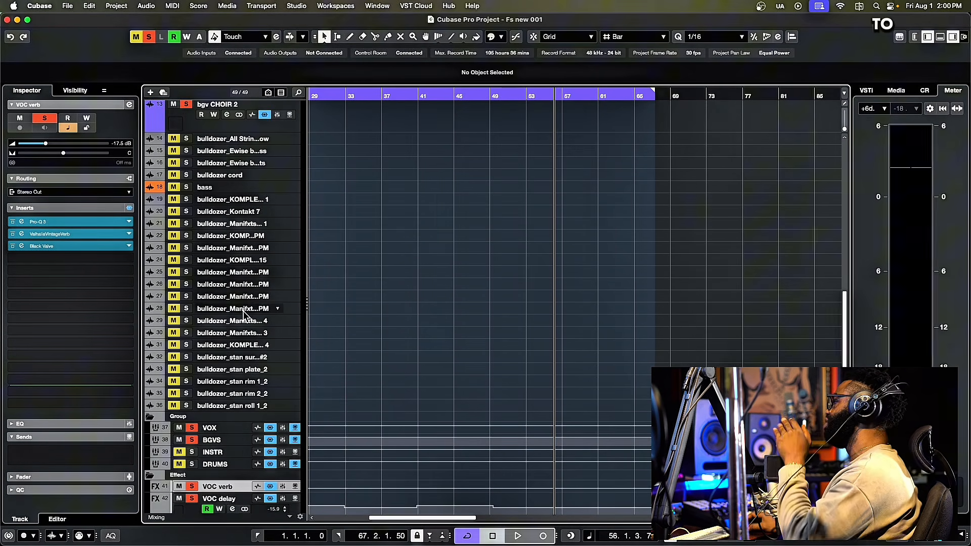
{"action": "left_click", "coordinate": [209, 428]}
{"action": "scroll", "coordinate": [230, 416], "scroll_direction": "down", "scroll_amount": 3}
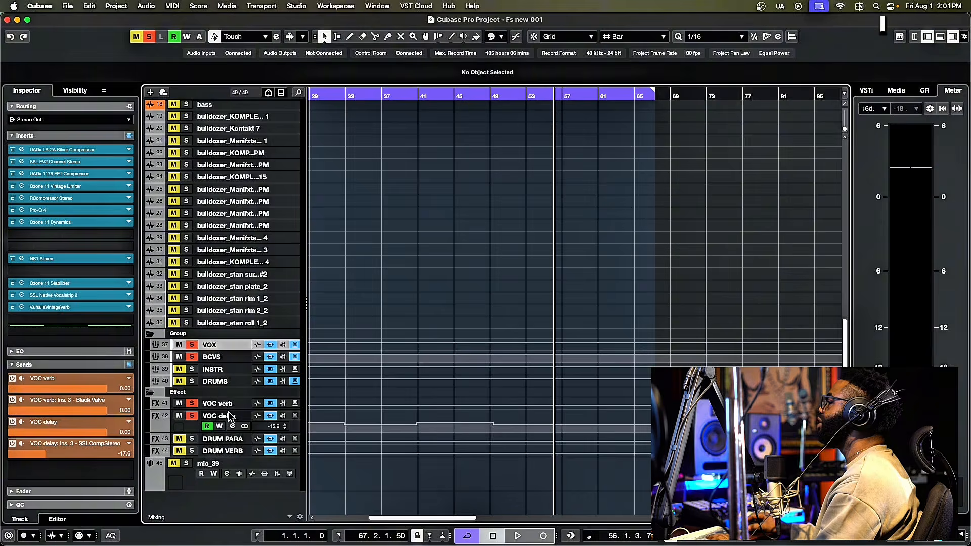
{"action": "left_click", "coordinate": [228, 407]}
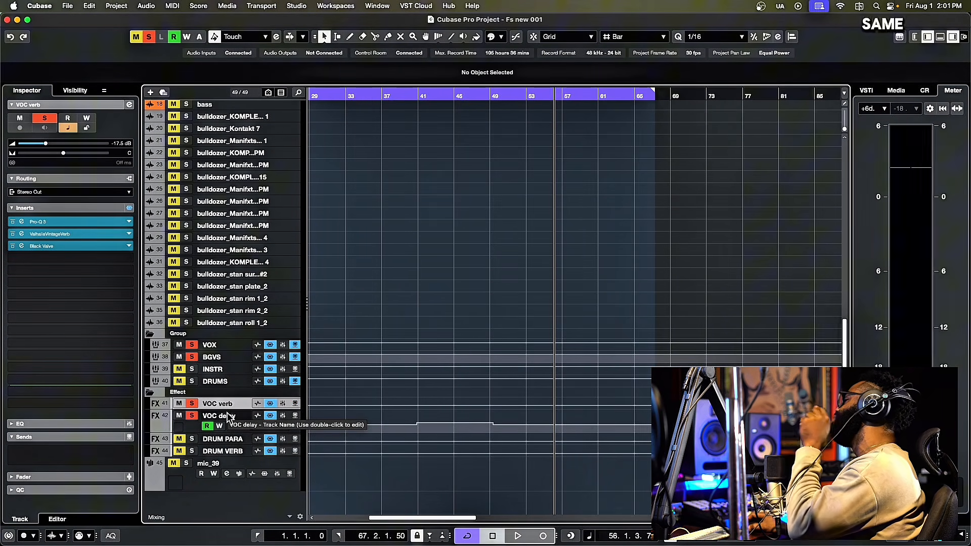
{"action": "left_click", "coordinate": [228, 417]}
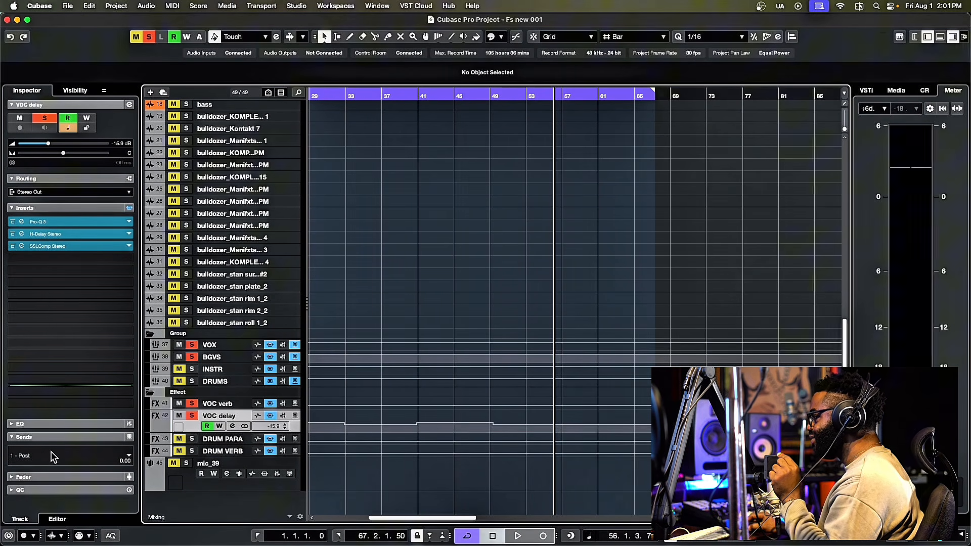
{"action": "left_click", "coordinate": [49, 457]}
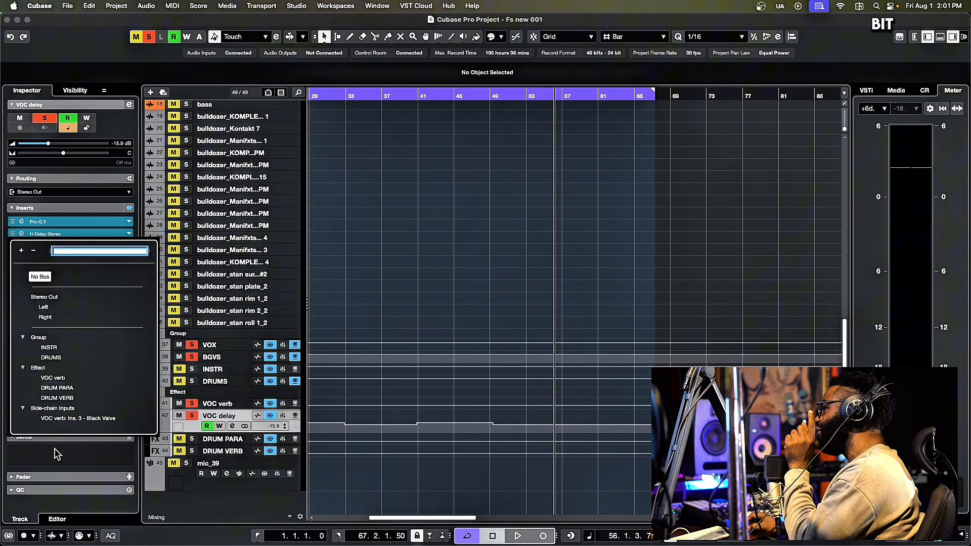
{"action": "left_click", "coordinate": [54, 450]}
{"action": "left_click", "coordinate": [29, 459]}
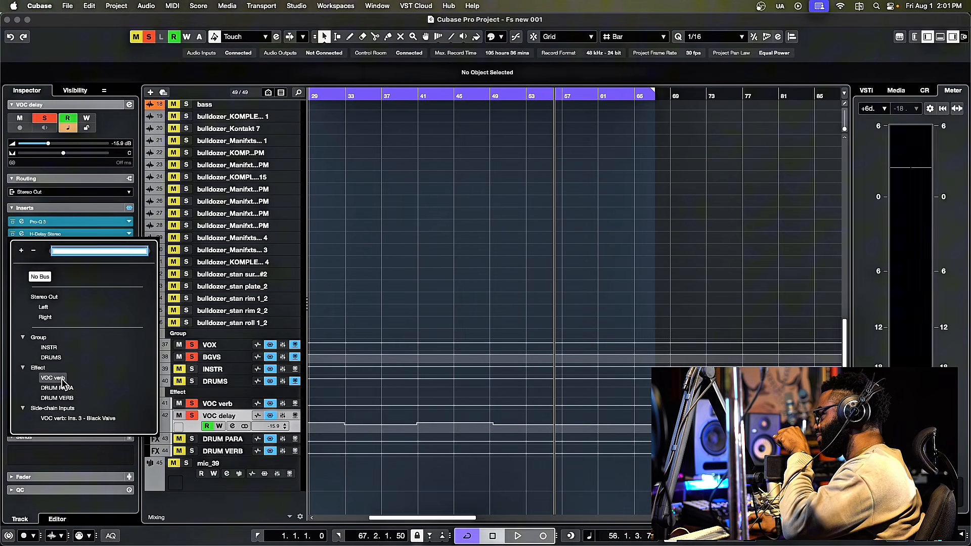
{"action": "left_click", "coordinate": [84, 459]}
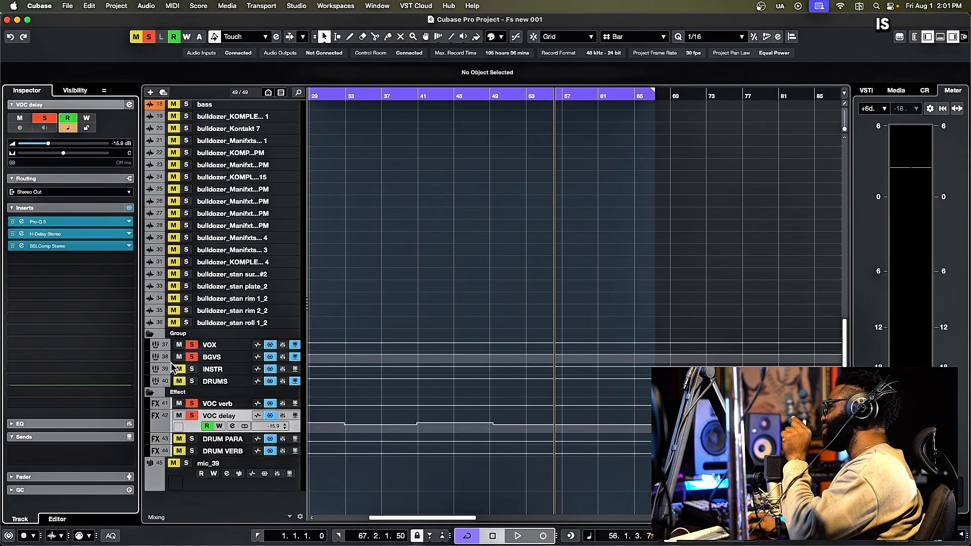
{"action": "left_click", "coordinate": [211, 347]}
{"action": "left_click", "coordinate": [222, 405]}
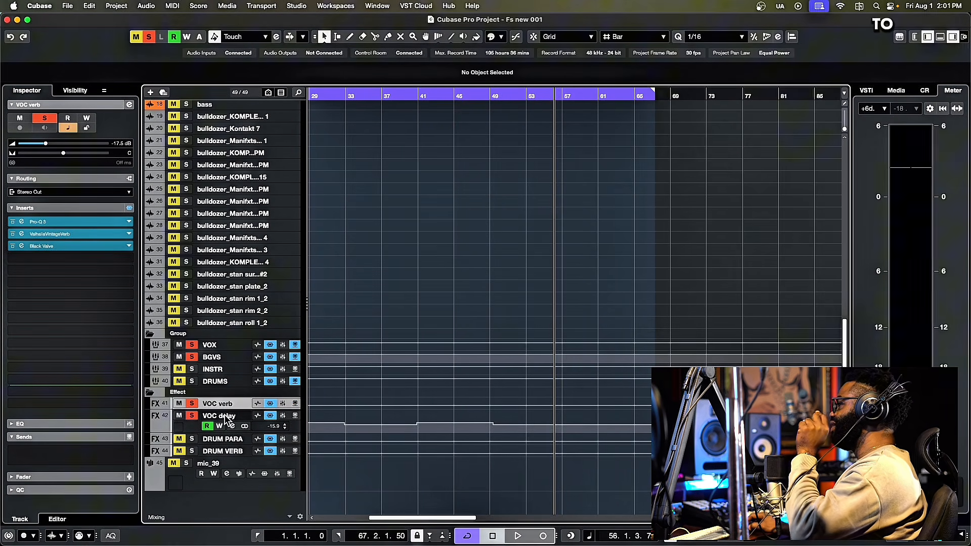
{"action": "left_click", "coordinate": [225, 417]}
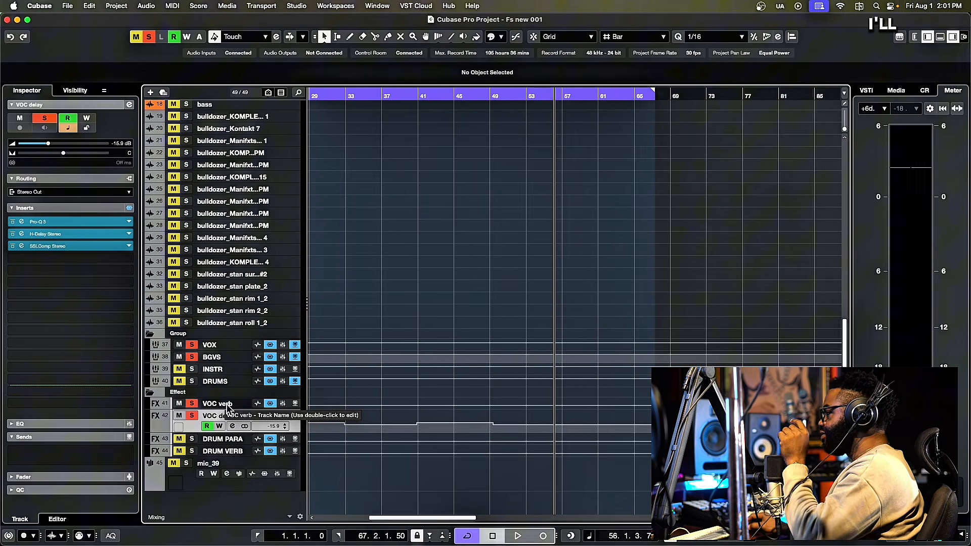
{"action": "left_click", "coordinate": [222, 404]}
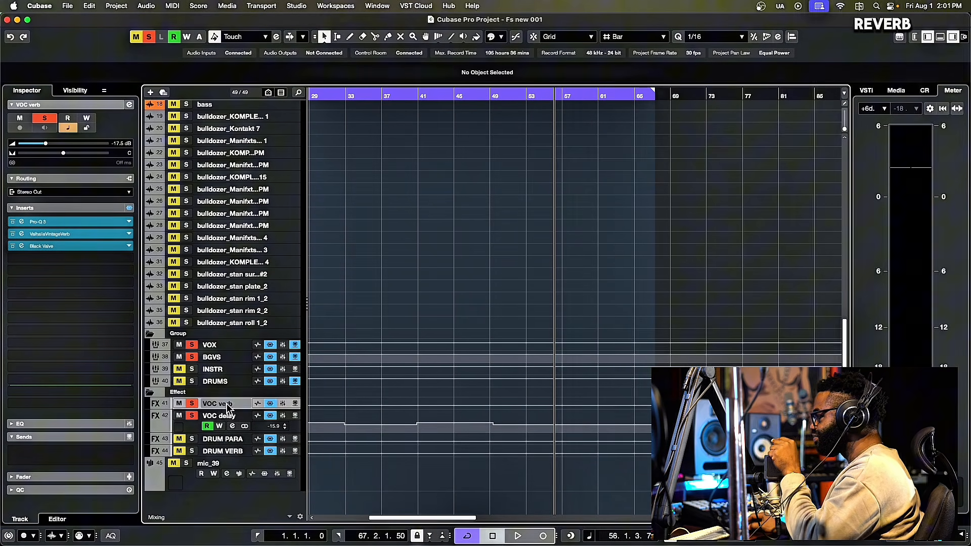
- Add a send from the VOC delay track to VOC verb at 0.00 and activate it
{"action": "left_click", "coordinate": [230, 419]}
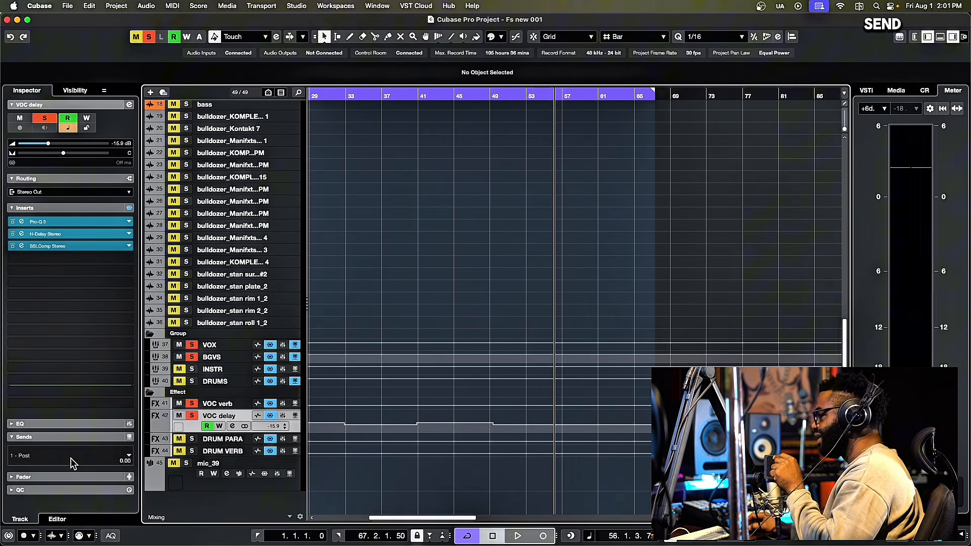
{"action": "left_click", "coordinate": [61, 459]}
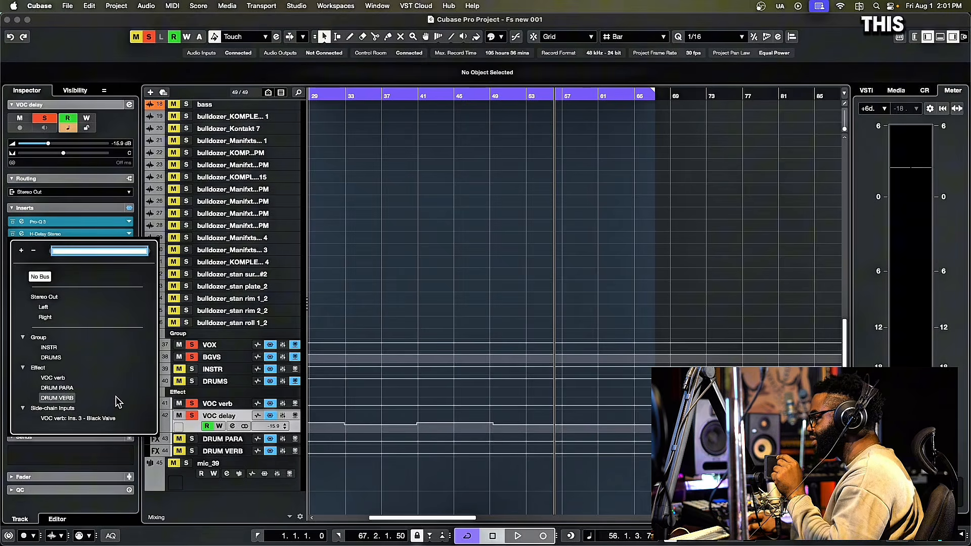
{"action": "left_click", "coordinate": [53, 379]}
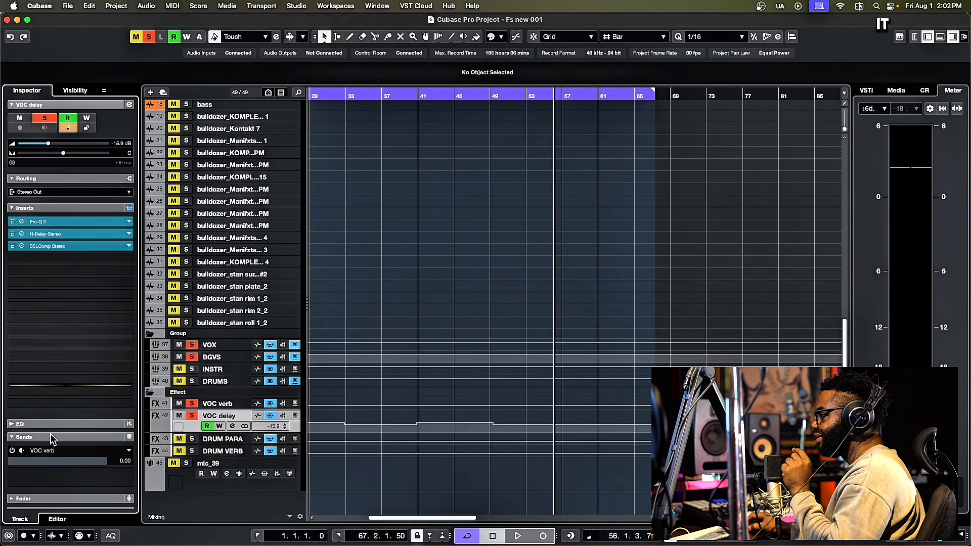
{"action": "left_click", "coordinate": [12, 451]}
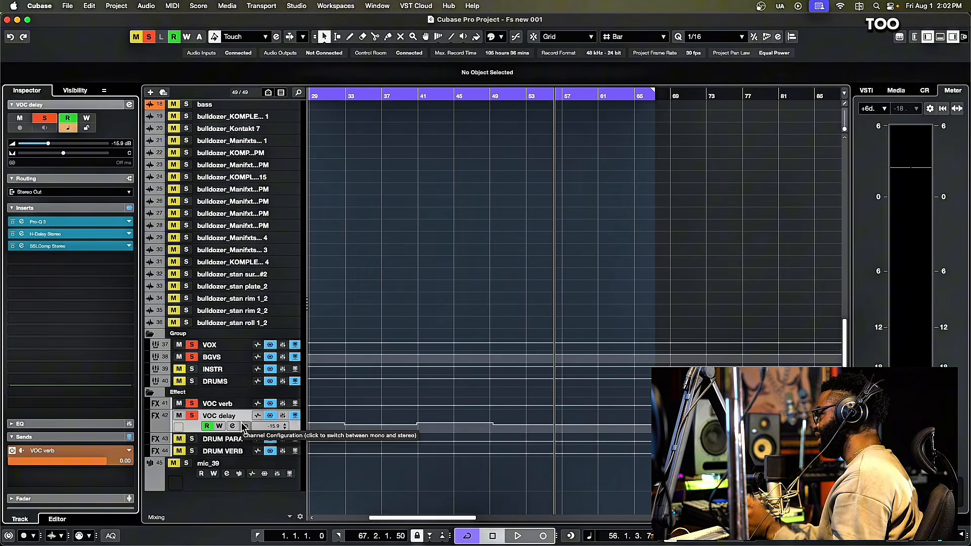
- Play the vocals from around bar 56 to hear the delay feeding the reverb, and stop playback
{"action": "key", "text": "space"}
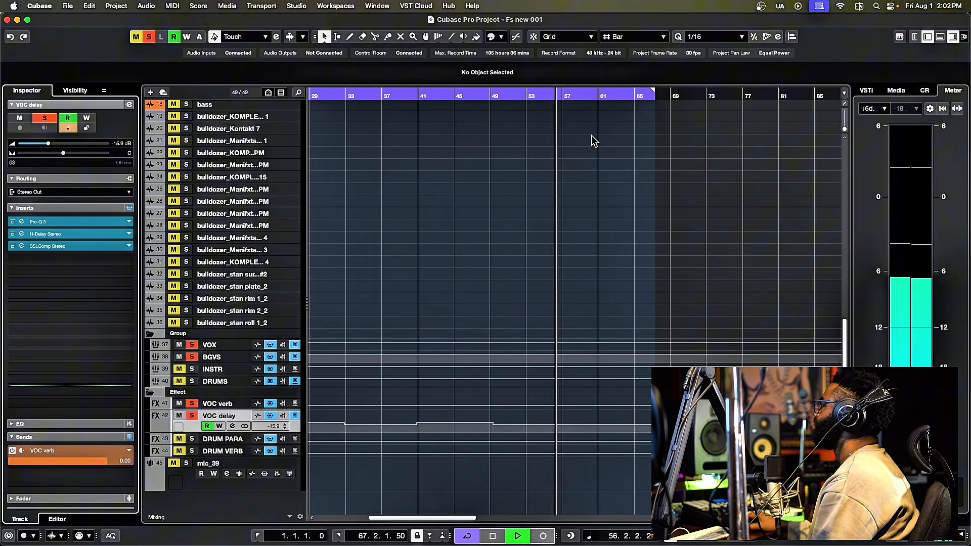
{"action": "scroll", "coordinate": [594, 142], "scroll_direction": "up", "scroll_amount": 10}
{"action": "scroll", "coordinate": [576, 262], "scroll_direction": "down", "scroll_amount": 10}
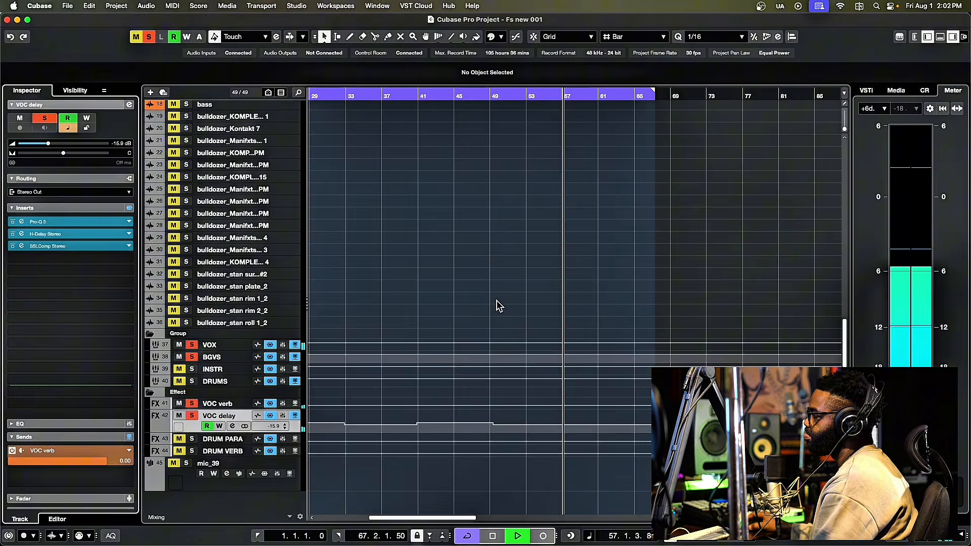
{"action": "key", "text": "space"}
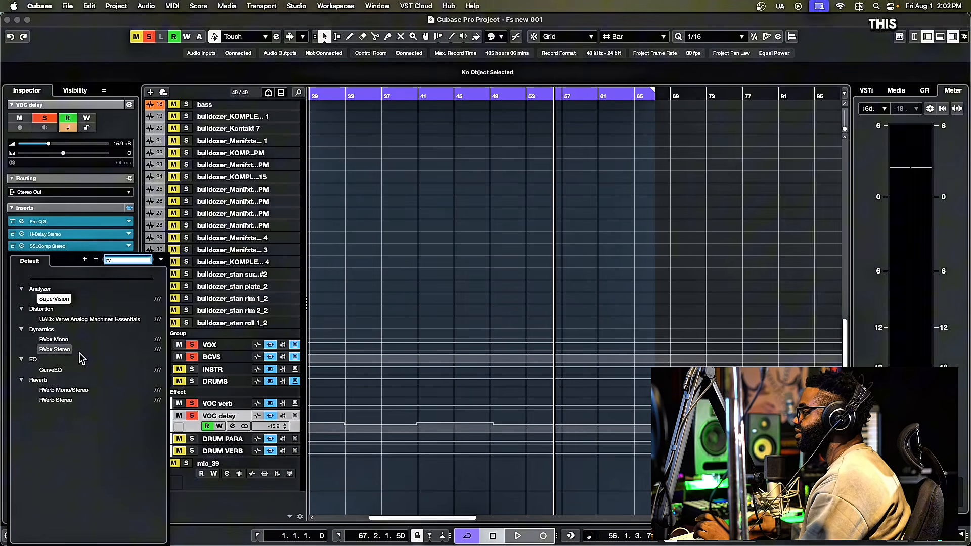
- Insert RVerb Stereo after SSLComp on VOC delay, set to Room with PreDelay 43.5, Time 1.92 and Wet/Dry 41.6
{"action": "left_click", "coordinate": [66, 402]}
{"action": "left_click_drag", "start_coordinate": [356, 110], "coordinate": [466, 120]}
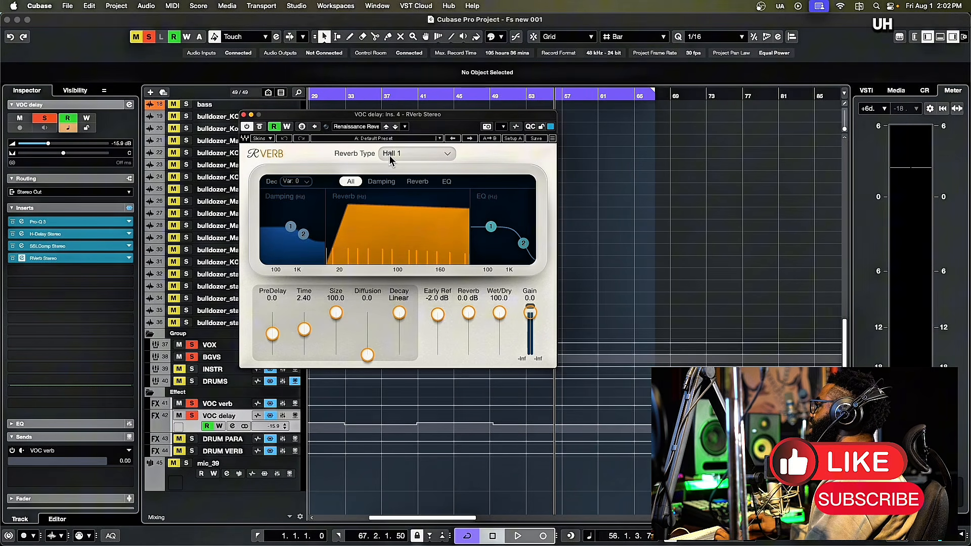
{"action": "left_click", "coordinate": [439, 155]}
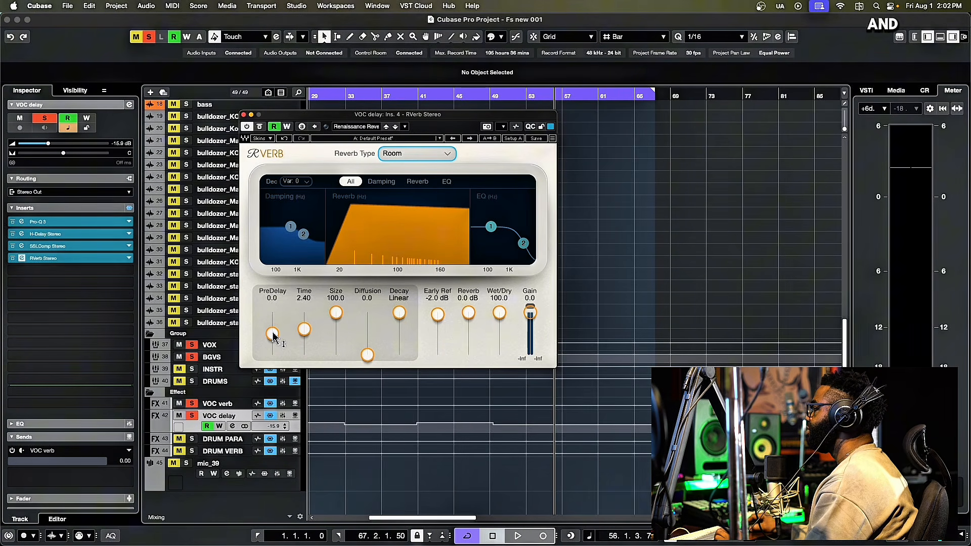
{"action": "left_click_drag", "start_coordinate": [273, 335], "coordinate": [272, 327]}
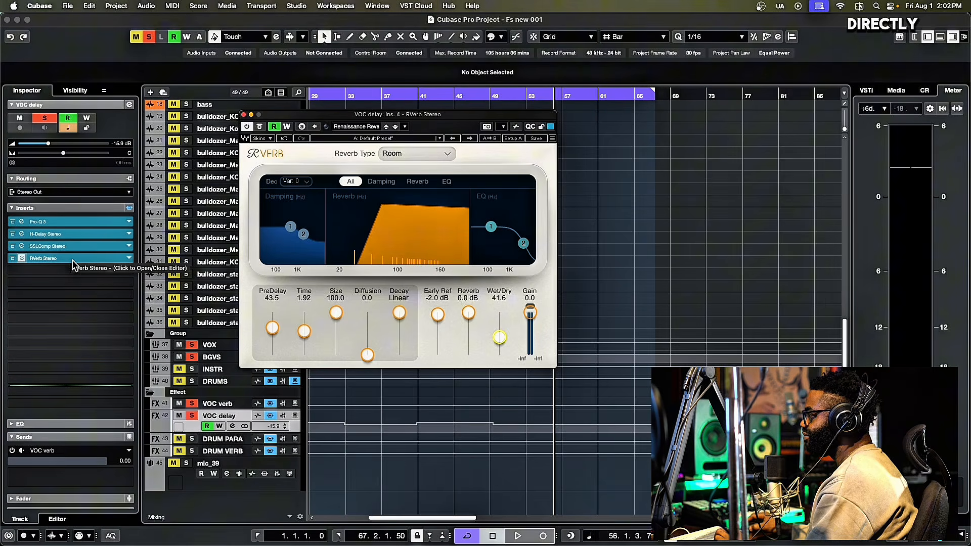
- Move SSLComp to after RVerb in the insert chain, and set RVerb's Wet/Dry to 31.0 while auditioning the vocals
{"action": "mouse_move", "coordinate": [76, 246]}
{"action": "left_mouse_down"}
{"action": "mouse_move", "coordinate": [68, 286]}
{"action": "mouse_move", "coordinate": [80, 258]}
{"action": "left_mouse_up"}
{"action": "key", "text": "space"}
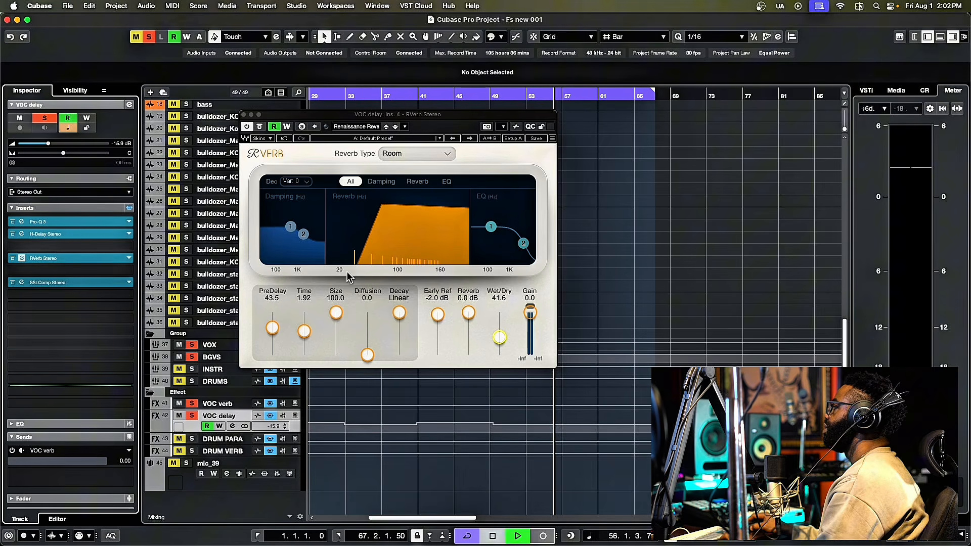
{"action": "left_click_drag", "start_coordinate": [499, 337], "coordinate": [500, 328]}
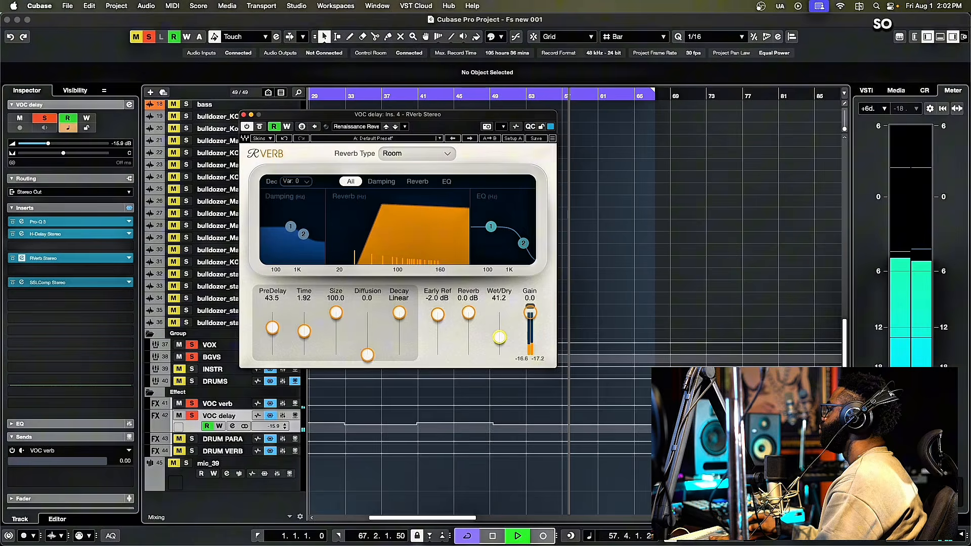
{"action": "left_click_drag", "start_coordinate": [499, 328], "coordinate": [499, 344]}
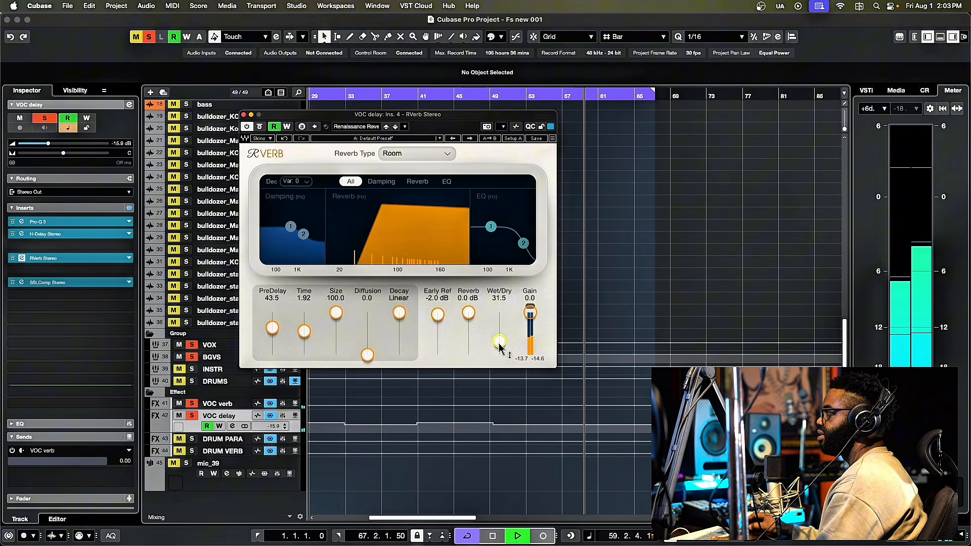
{"action": "key", "text": "space"}
{"action": "left_click_drag", "start_coordinate": [499, 344], "coordinate": [500, 345]}
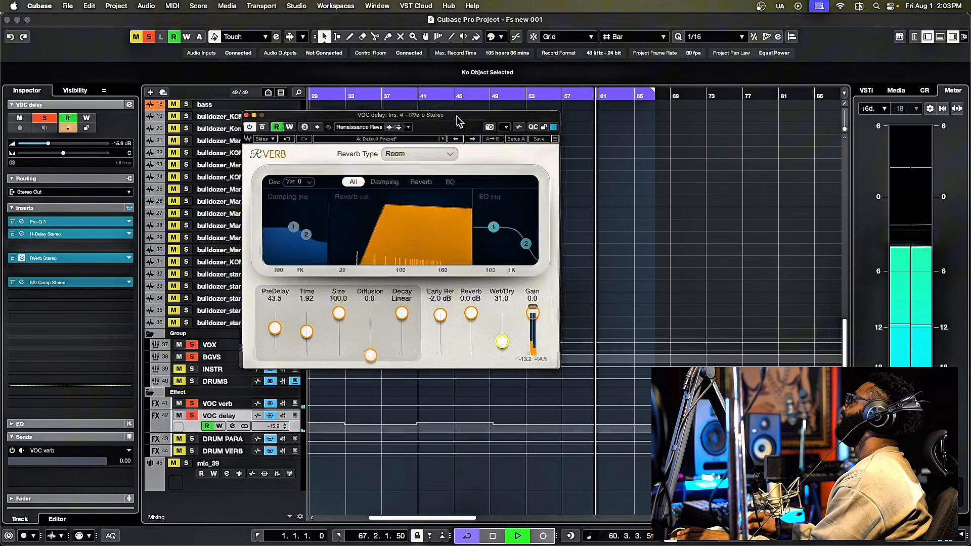
{"action": "left_click_drag", "start_coordinate": [458, 125], "coordinate": [479, 146]}
{"action": "key", "text": "space"}
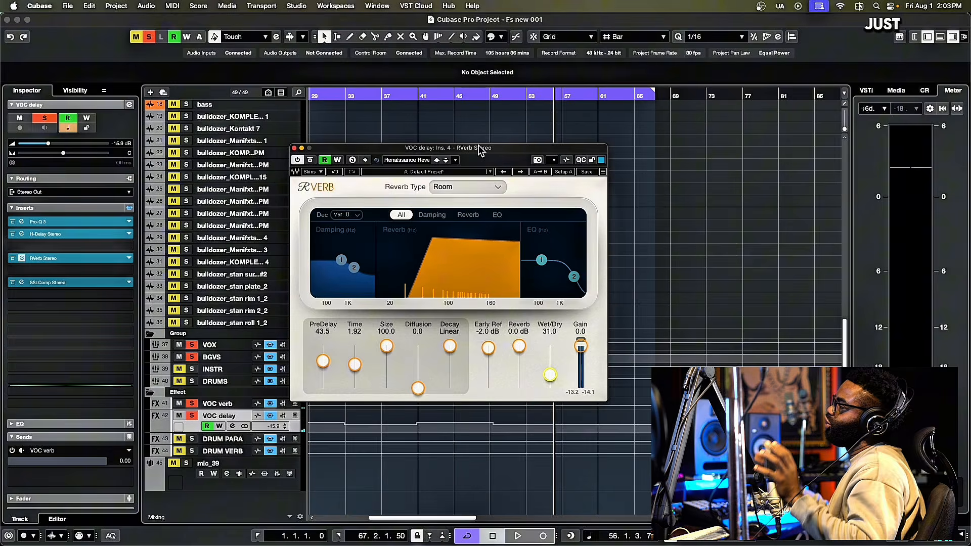